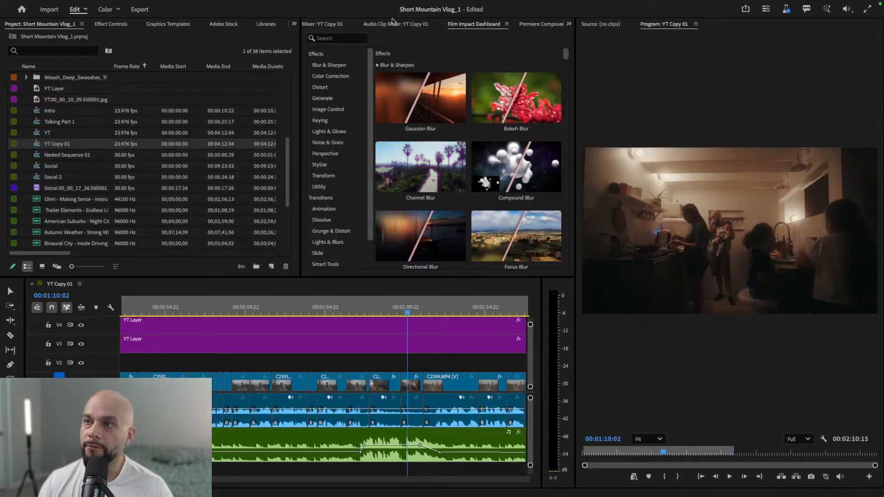
# - Delete the 3D Spin transition at the cut between the C2589 and C2590 clips, around 00:00:52:00
pyautogui.click(275, 309)
pyautogui.moveTo(275, 313); pyautogui.dragTo(389, 315)
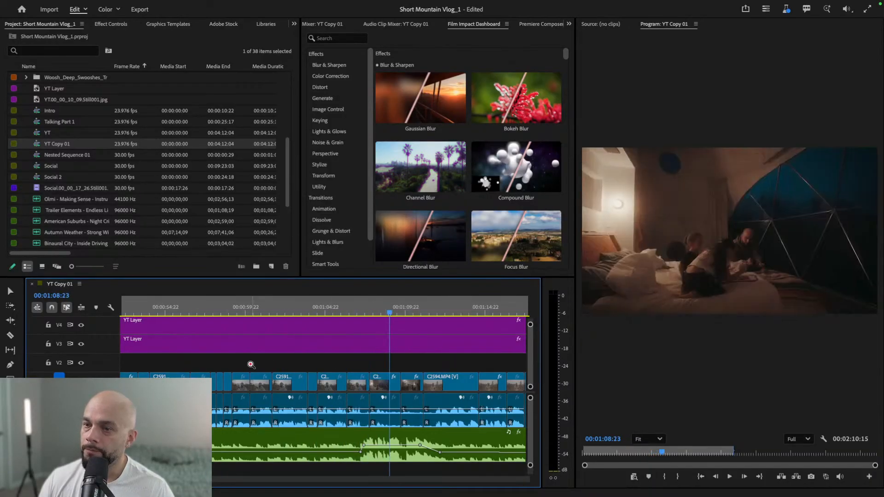
pyautogui.scroll(3, 254, 317)
pyautogui.press('z')
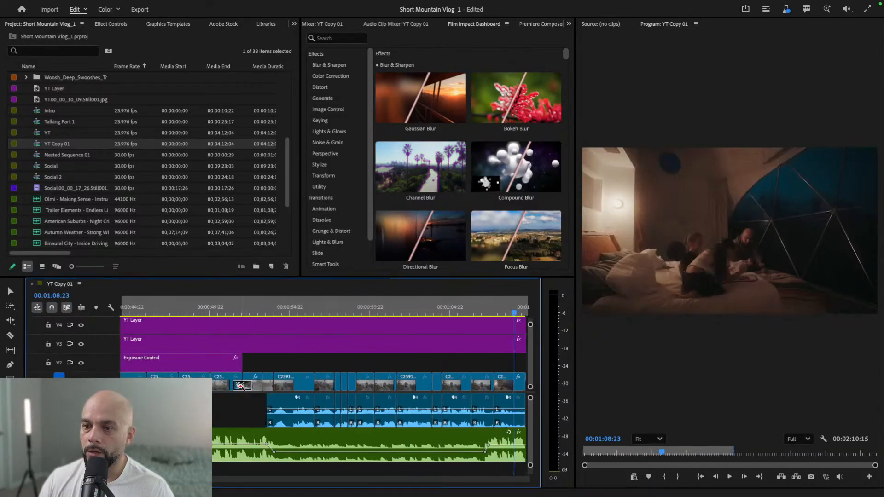
pyautogui.click(241, 387)
pyautogui.press('v')
pyautogui.click(329, 386)
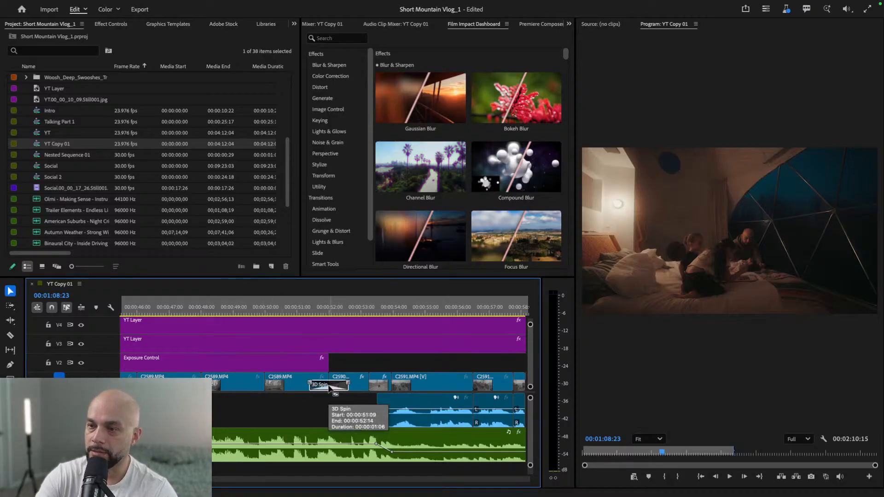
pyautogui.press('Delete')
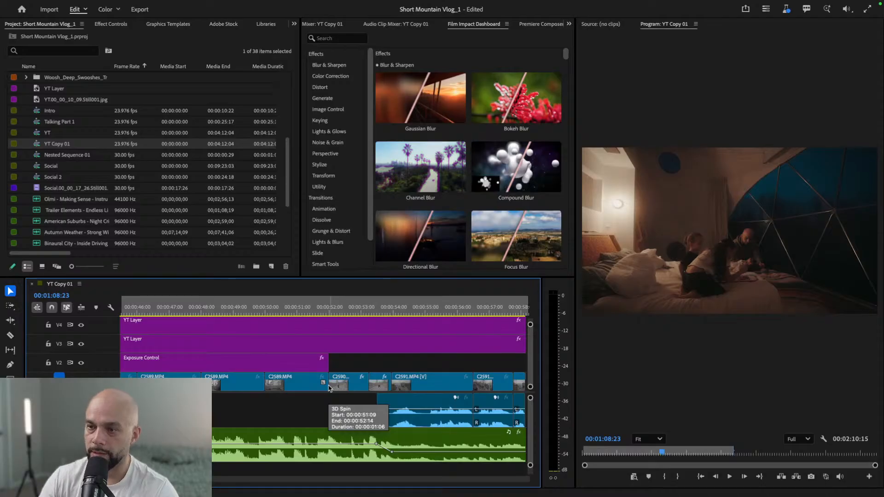
# - Fit the whole YT Copy 01 sequence in the timeline and scrub through it from the start to the campfire shot
pyautogui.scroll(-10, 310, 390)
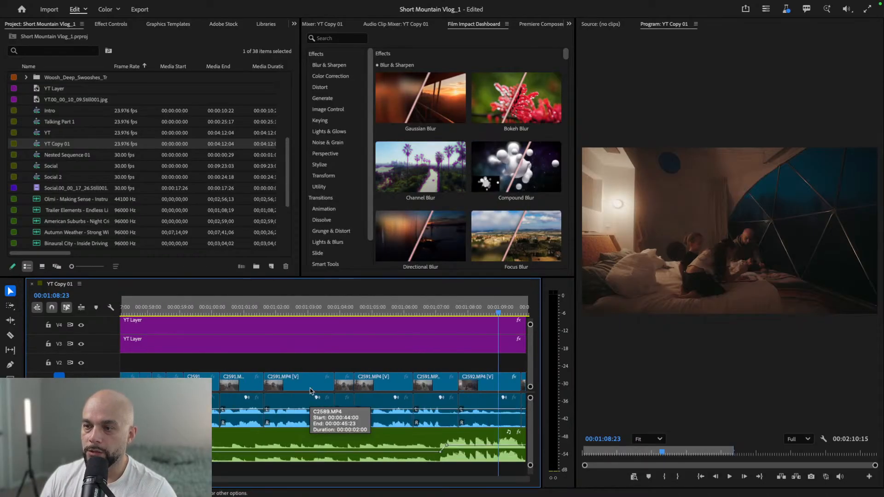
pyautogui.scroll(-9, 310, 390)
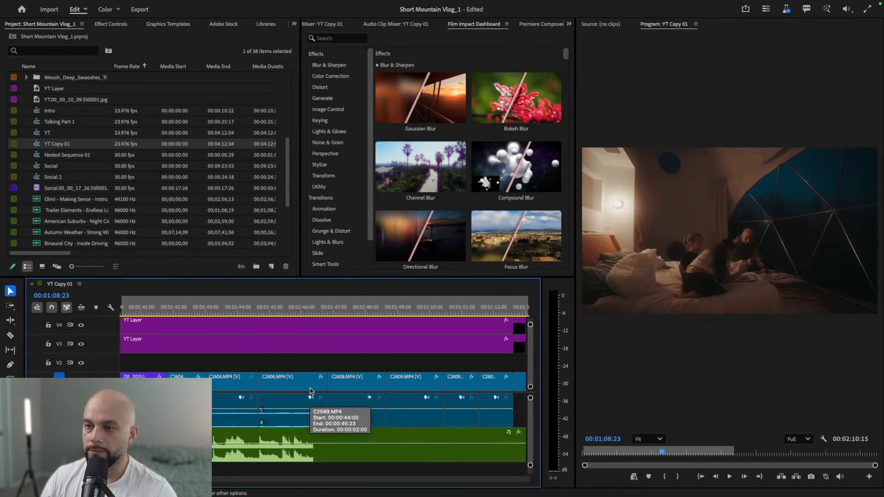
pyautogui.press('\\')
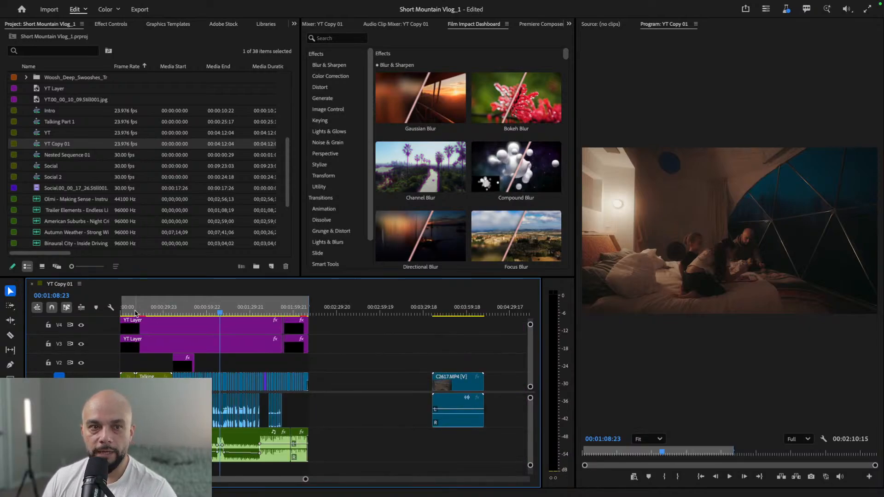
pyautogui.moveTo(134, 314); pyautogui.dragTo(125, 313)
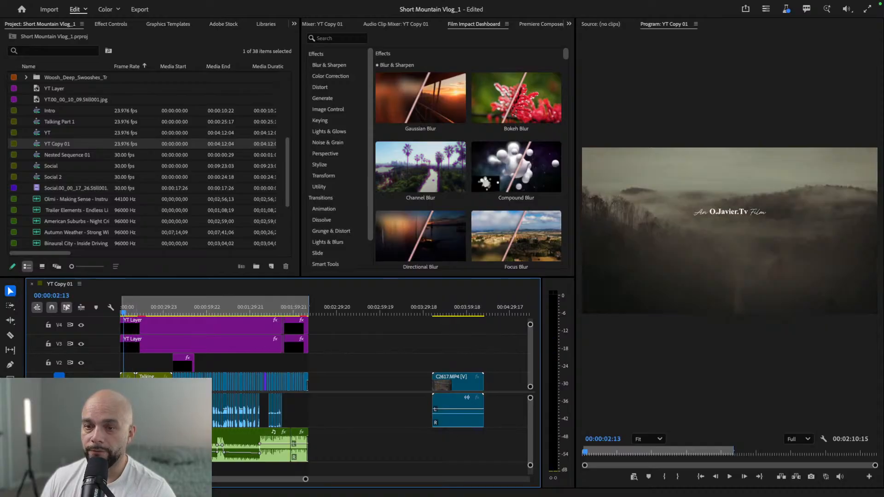
pyautogui.scroll(-3, 260, 428)
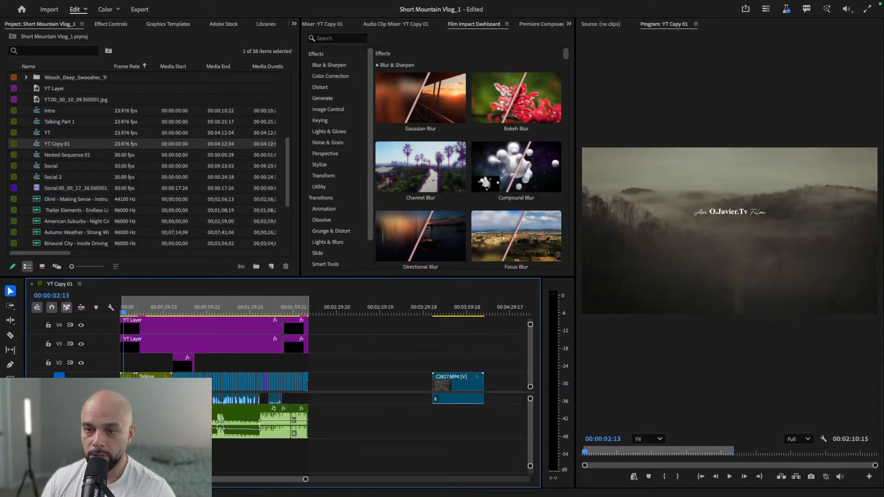
pyautogui.scroll(3, 260, 428)
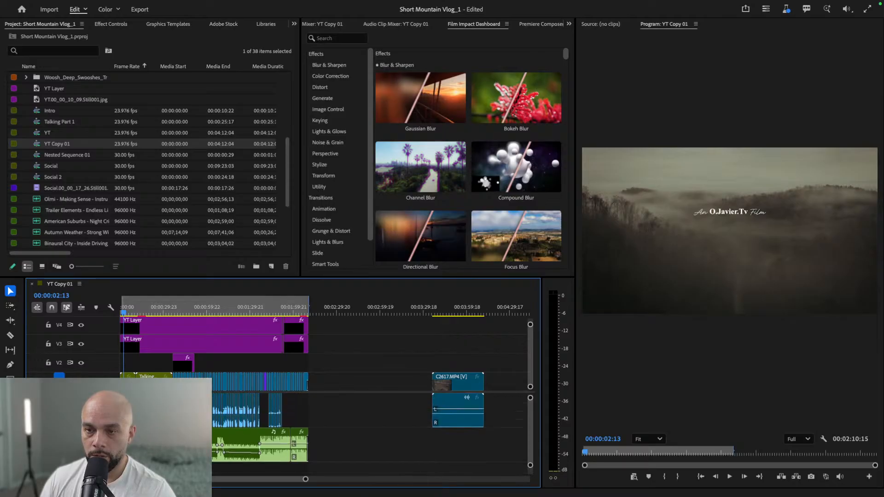
pyautogui.moveTo(136, 306); pyautogui.dragTo(119, 312)
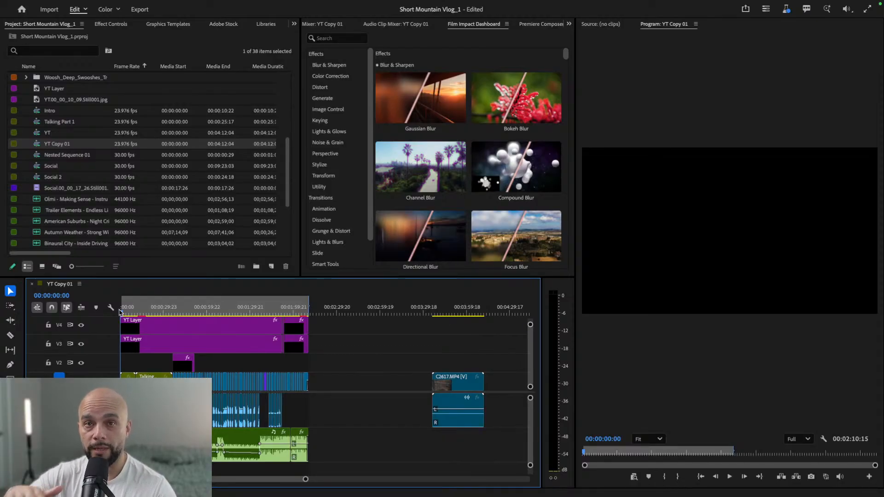
pyautogui.click(132, 313)
pyautogui.moveTo(132, 313); pyautogui.dragTo(291, 289)
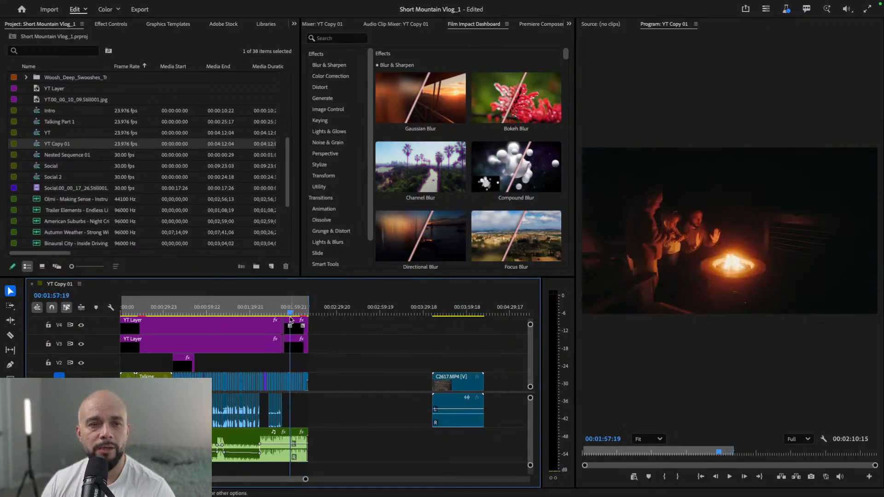
# - Examine the adjustment layers and clips in the sequence around 00:00:41:20
pyautogui.click(180, 313)
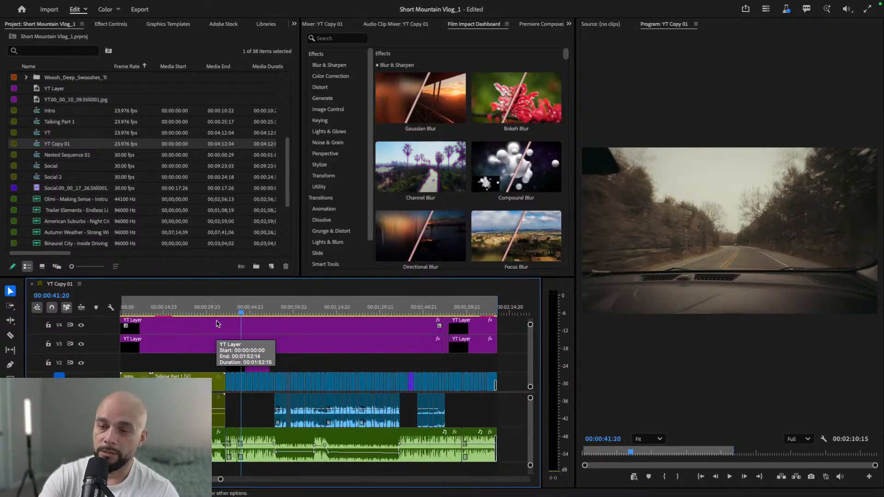
pyautogui.press('=')
pyautogui.press('=')
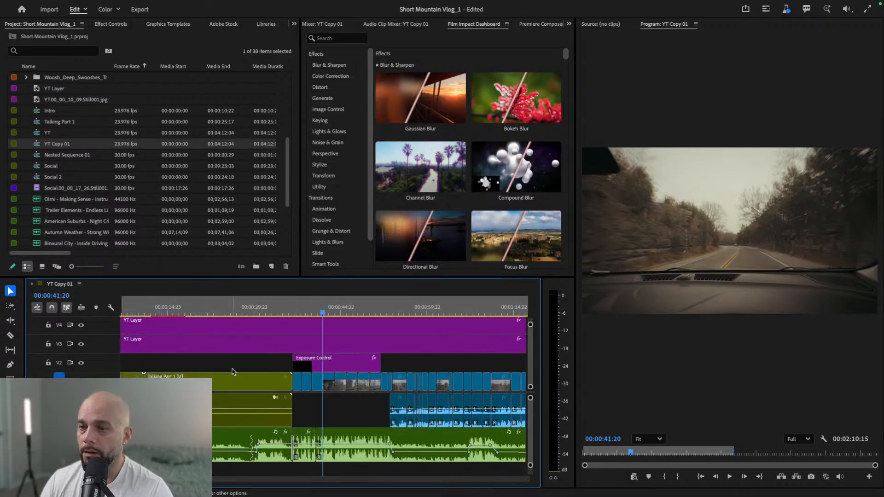
pyautogui.scroll(2, 224, 380)
pyautogui.scroll(-2, 232, 372)
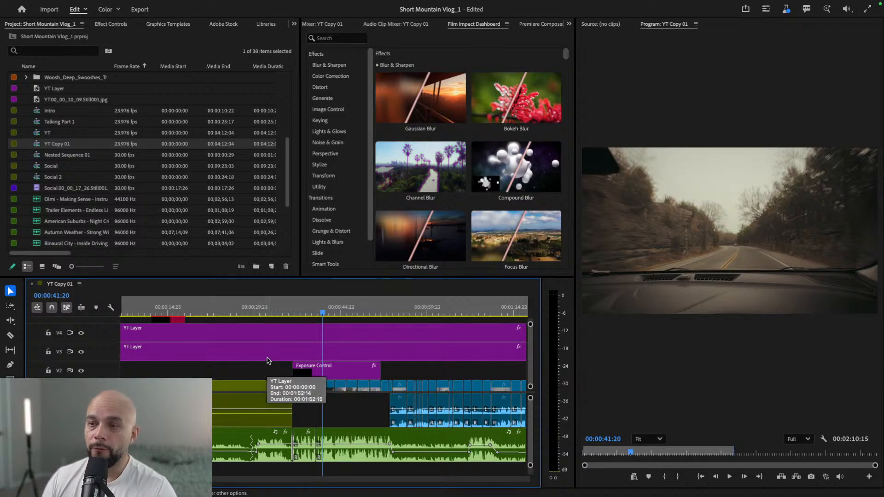
pyautogui.scroll(-1, 267, 362)
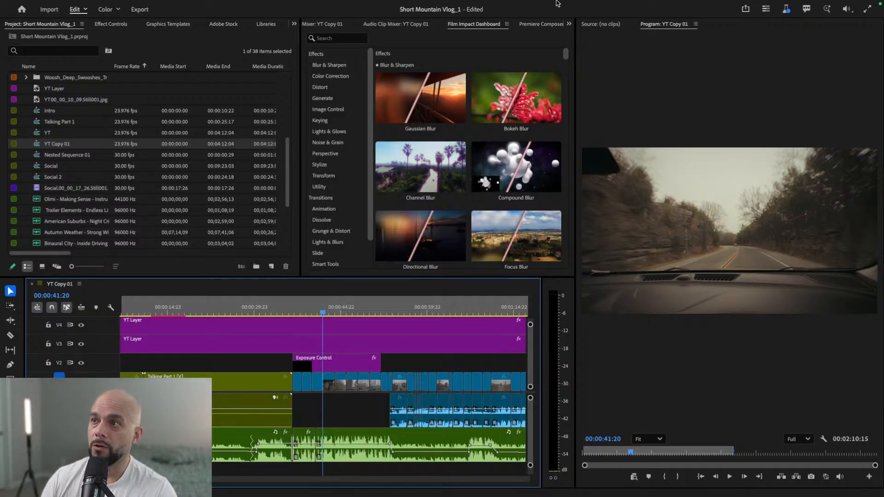
# - Search the effects for "auto", pick out the Auto Reframe effect, and clear the search
pyautogui.click(569, 24)
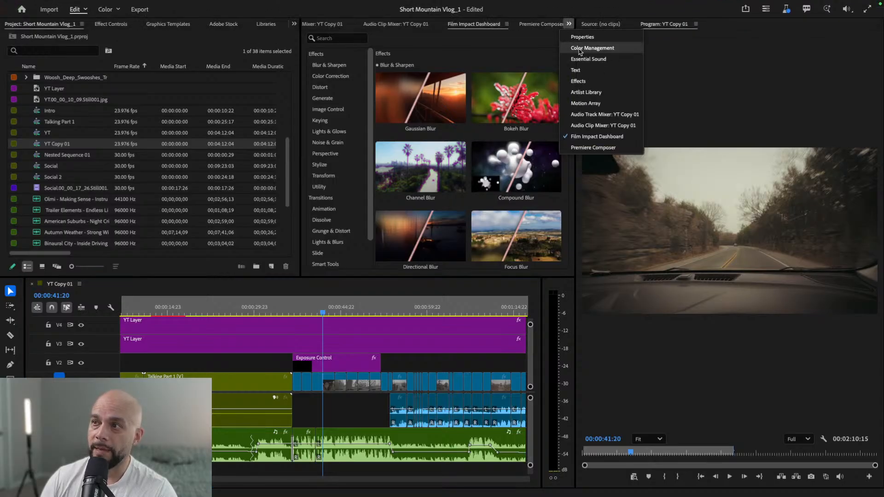
pyautogui.click(589, 82)
pyautogui.click(355, 37)
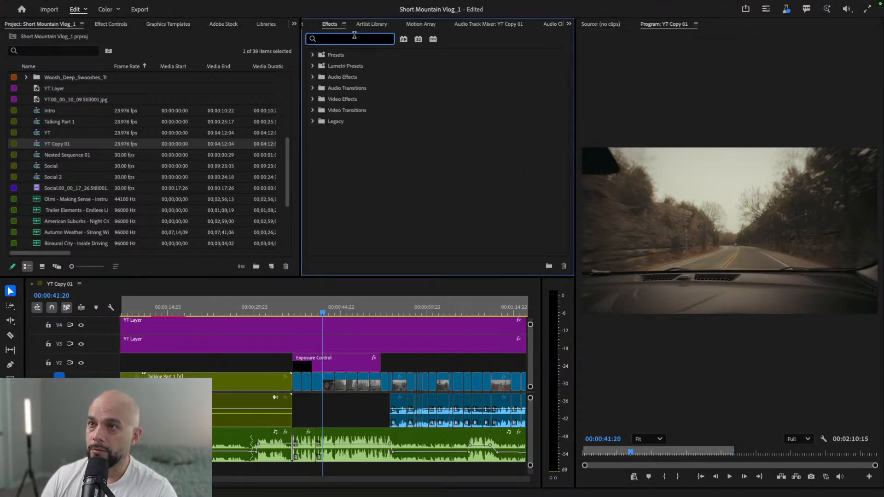
pyautogui.write('auto')
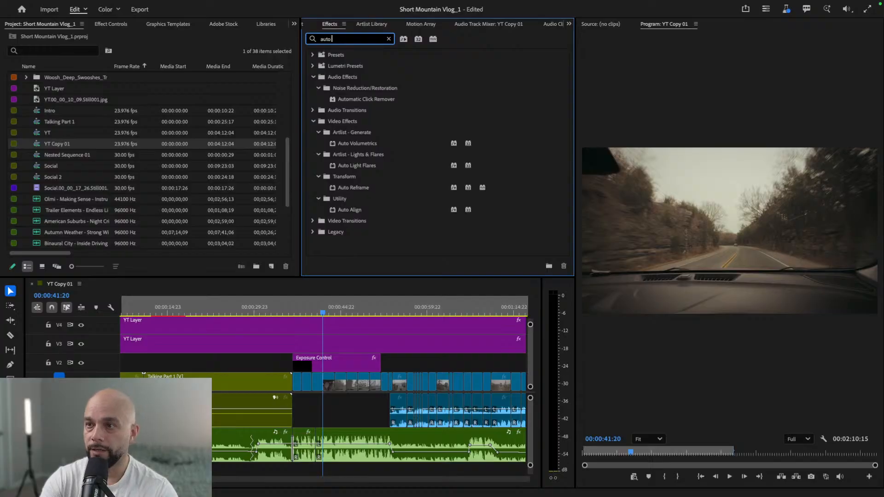
pyautogui.click(358, 188)
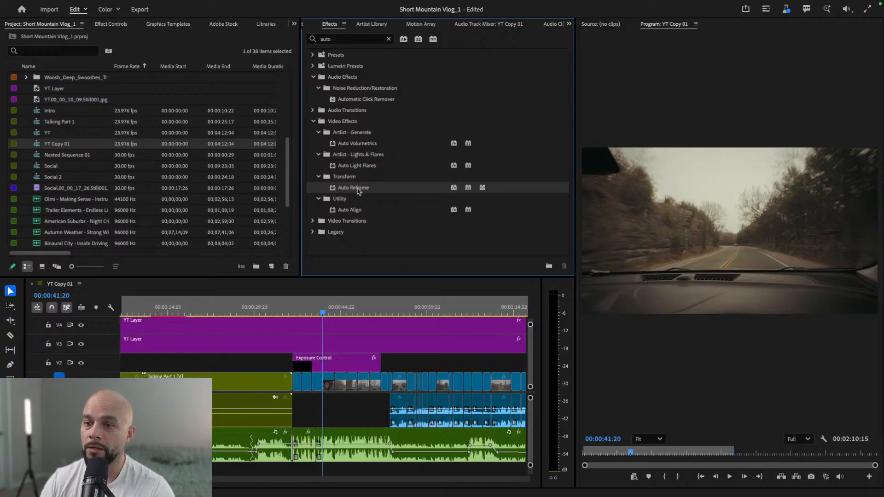
pyautogui.click(387, 40)
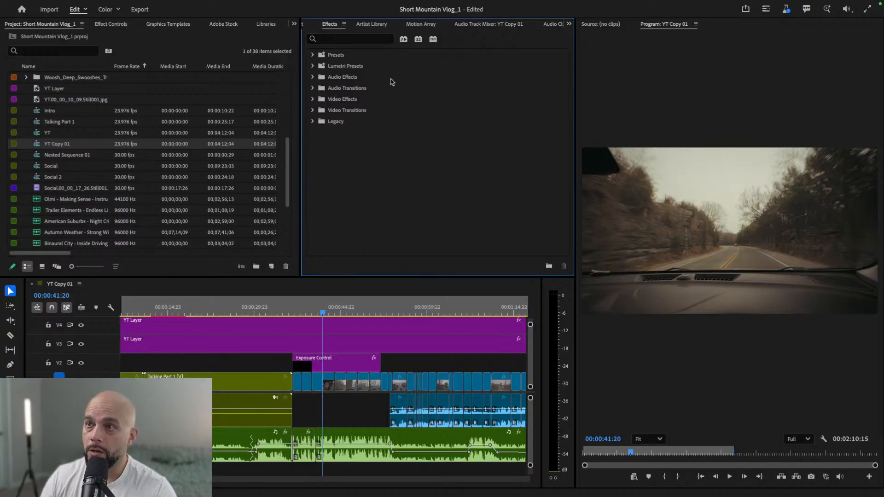
# - Make the YT Copy 01 timeline active and open the Auto Reframe Sequence settings for it
pyautogui.moveTo(167, 3)
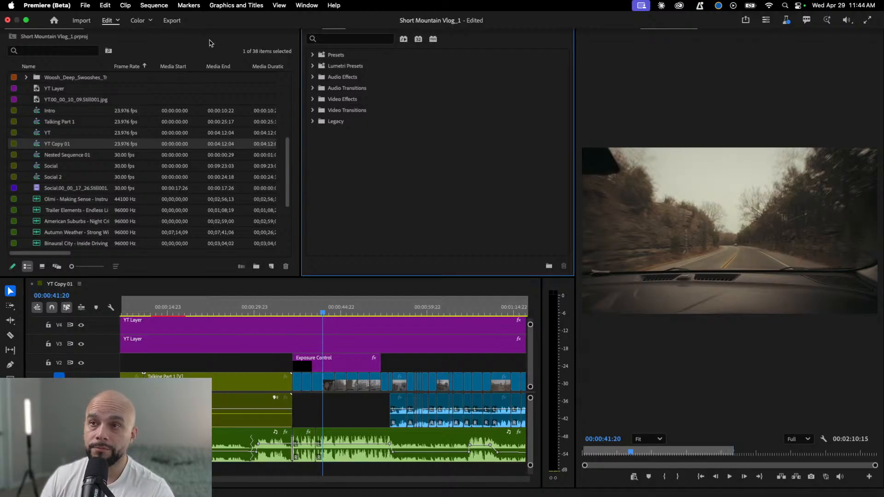
pyautogui.click(160, 6)
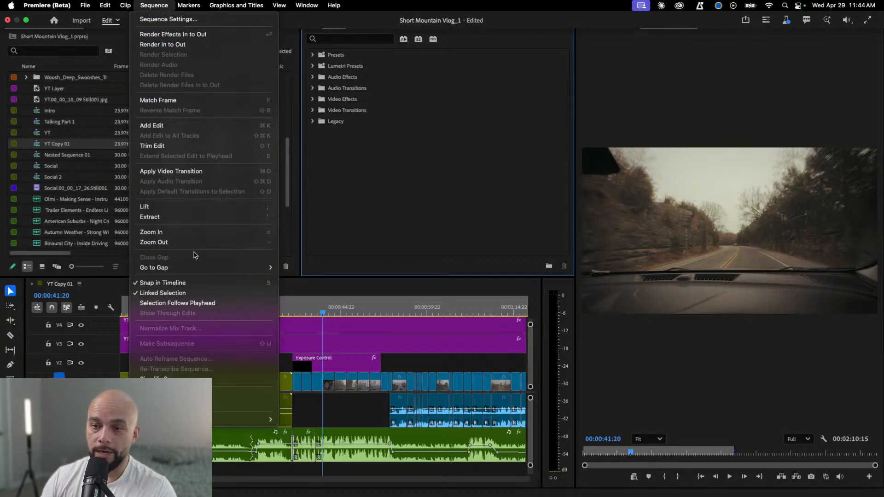
pyautogui.click(352, 339)
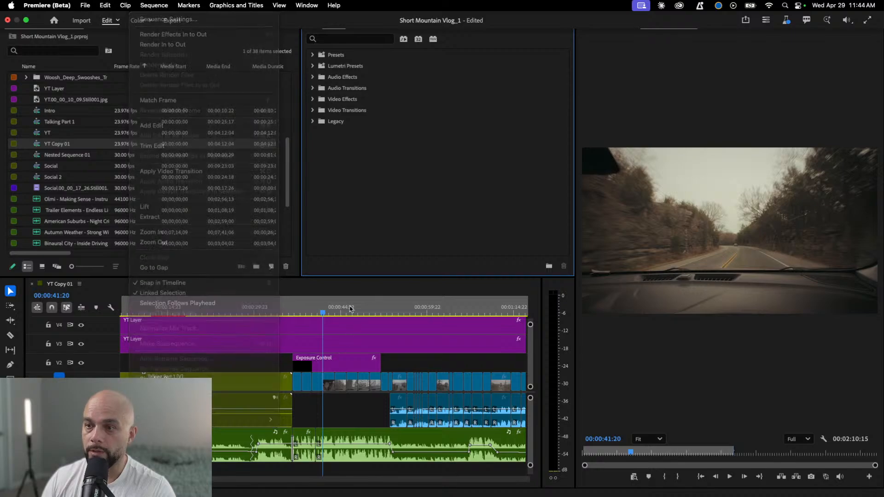
pyautogui.click(161, 6)
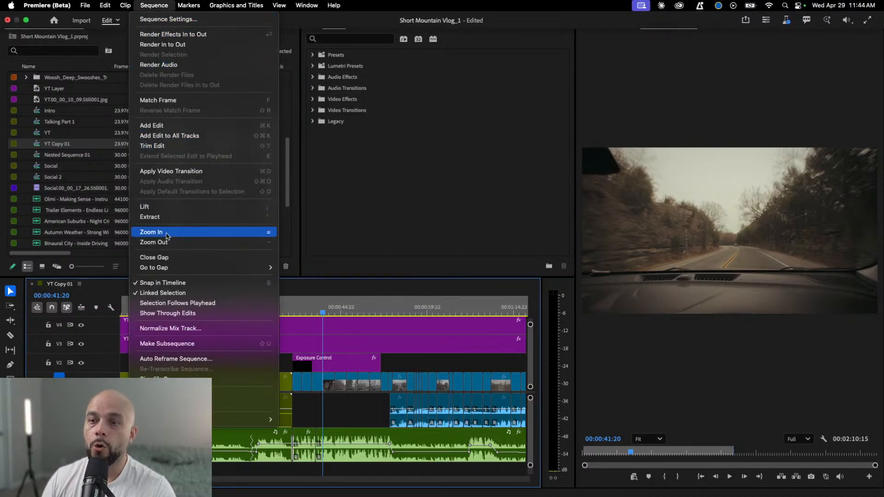
pyautogui.click(176, 359)
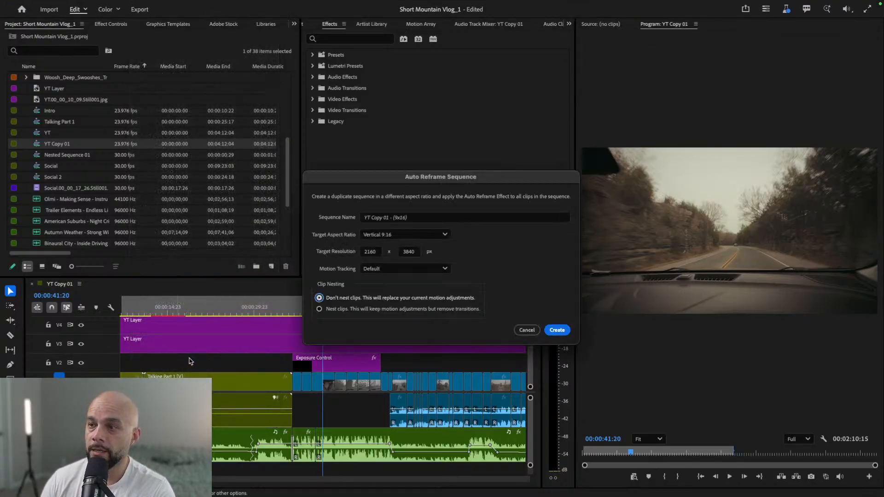
# - Create the auto-reframed duplicate "YT Copy 01 - (9x16)" with a Vertical 9:16 target, 2160 x 3840 px, Default motion tracking and unnested clips
pyautogui.click(380, 216)
pyautogui.click(457, 217)
pyautogui.click(489, 245)
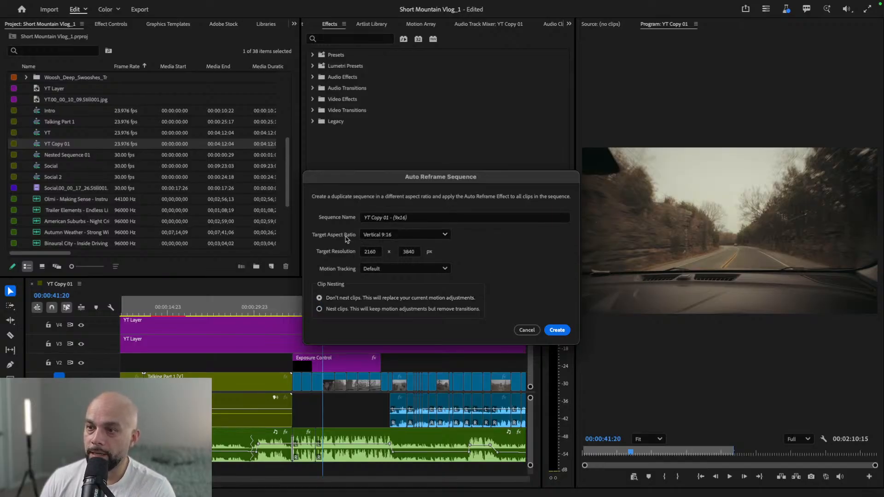
pyautogui.click(445, 235)
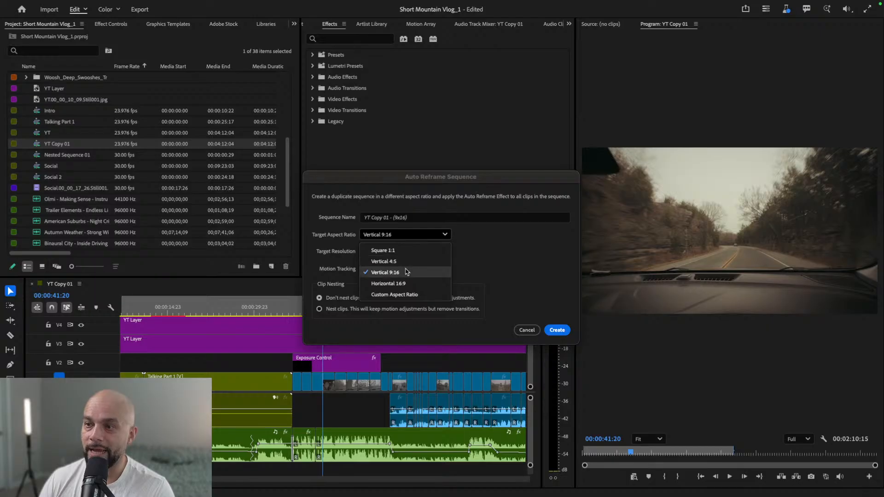
pyautogui.click(405, 273)
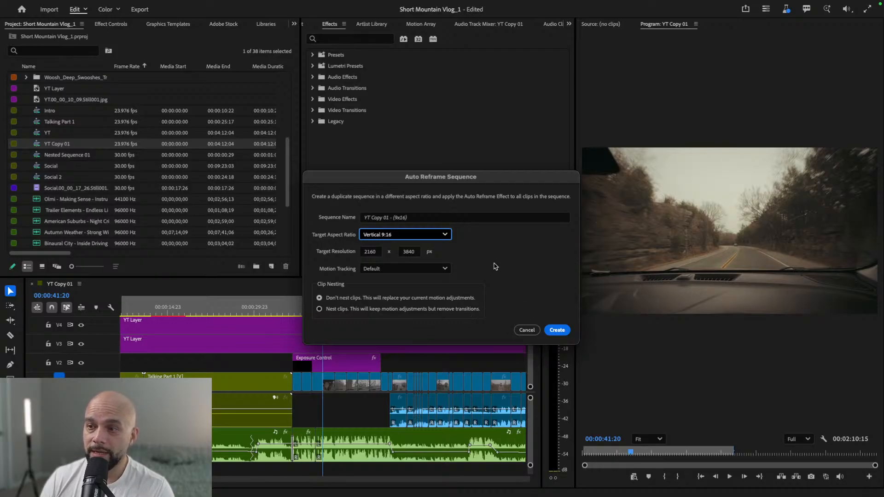
pyautogui.click(557, 331)
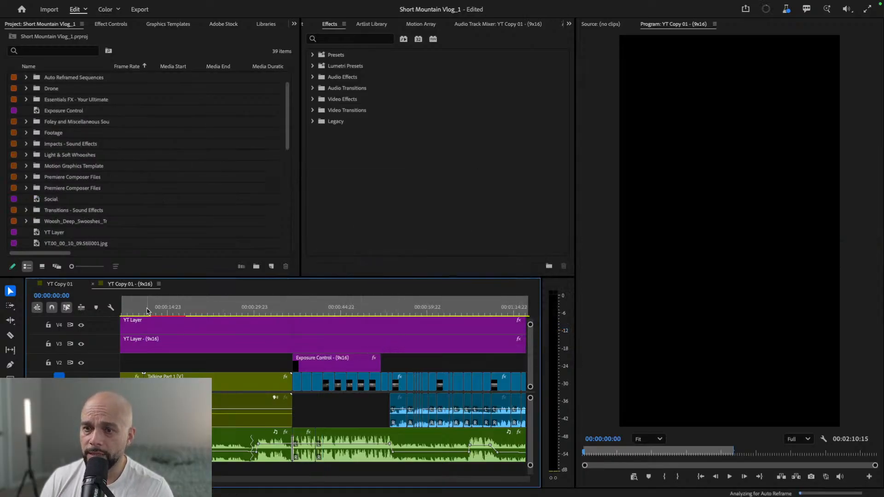
# - Set the Scale of the YT Layer adjustment layer on track V4 to 156 and check the coverage at the dome shot
pyautogui.click(138, 311)
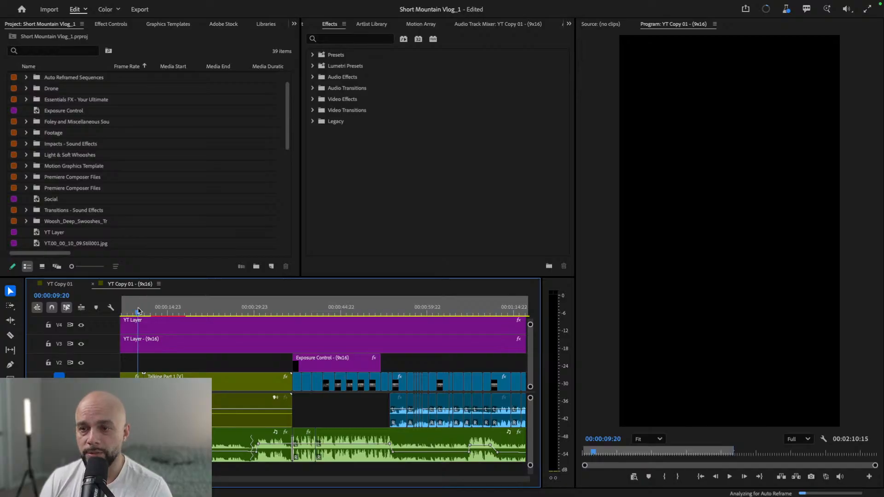
pyautogui.click(133, 313)
pyautogui.scroll(1, 152, 343)
pyautogui.click(169, 352)
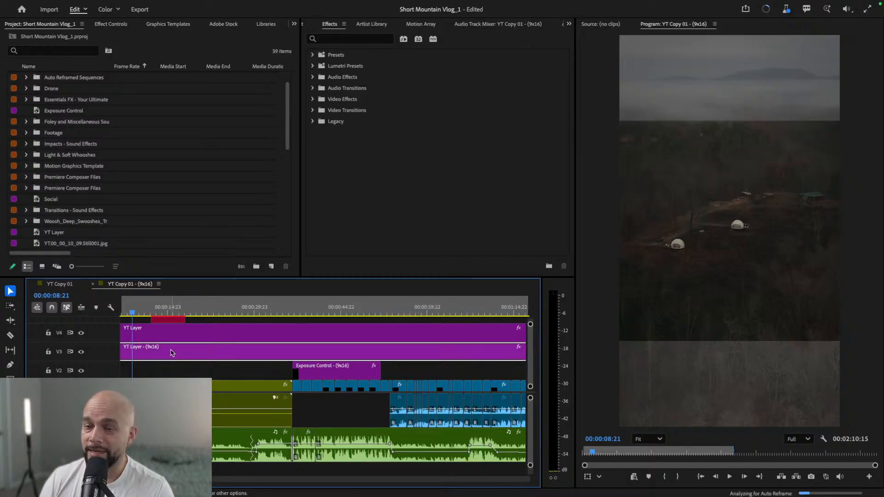
pyautogui.click(115, 25)
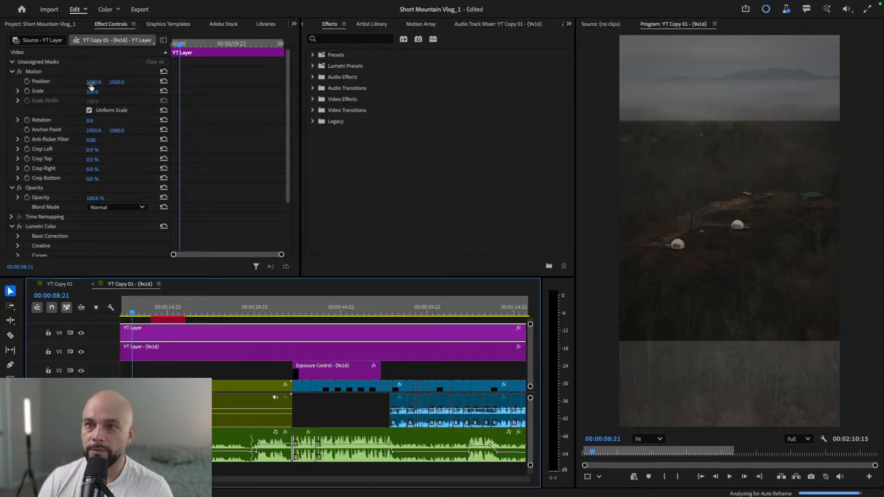
pyautogui.moveTo(91, 85); pyautogui.dragTo(117, 85)
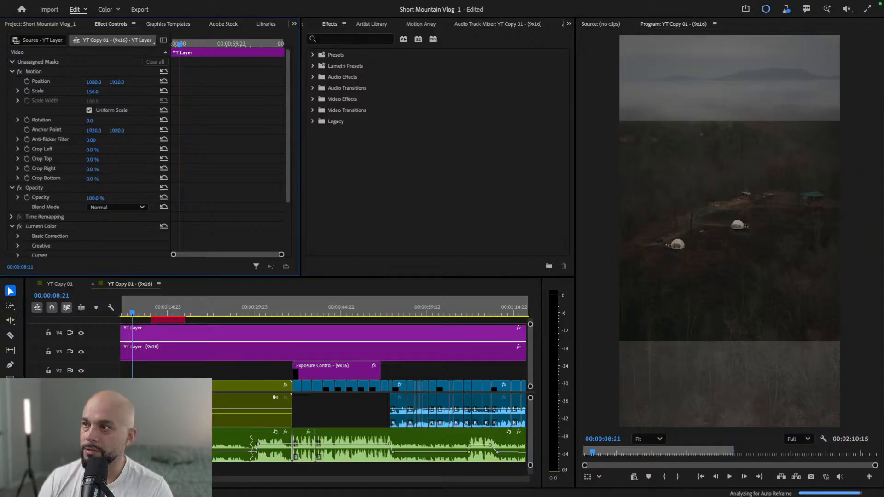
pyautogui.moveTo(134, 312); pyautogui.dragTo(156, 357)
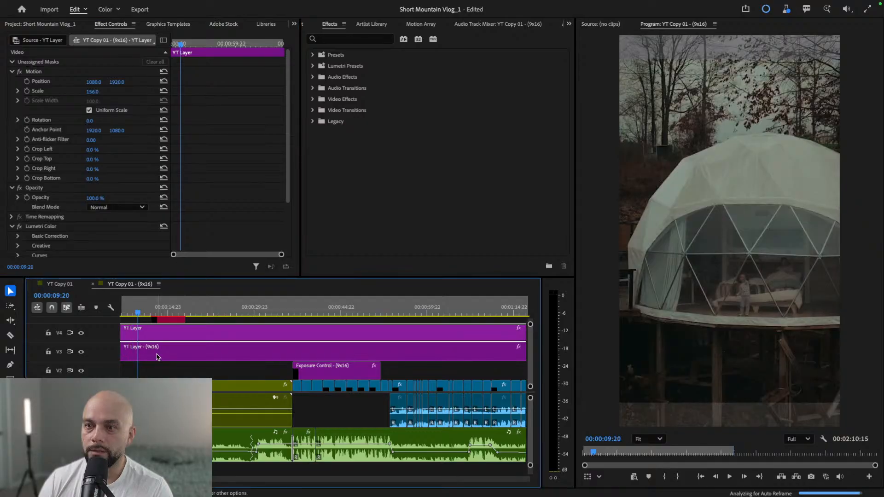
# - Compare with the YT Layer - (9x16) on V3, and set the Scale of the YT Layer on track V4 to 181
pyautogui.click(156, 357)
pyautogui.click(131, 231)
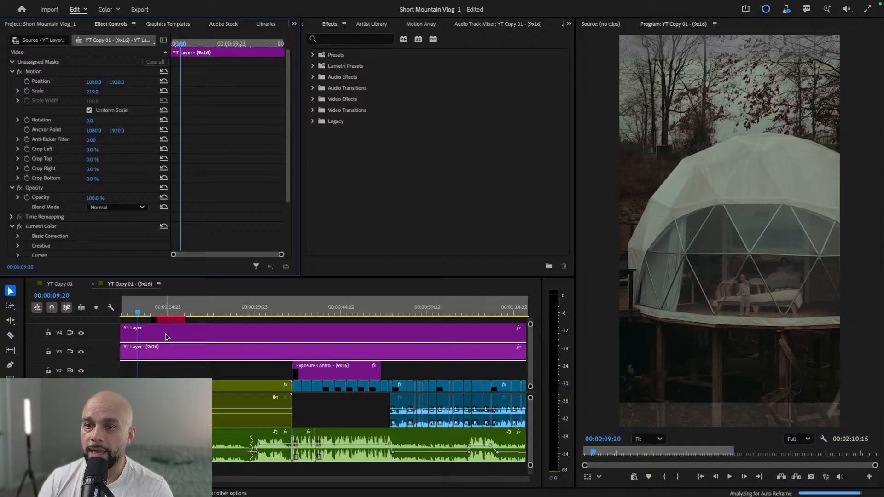
pyautogui.click(167, 336)
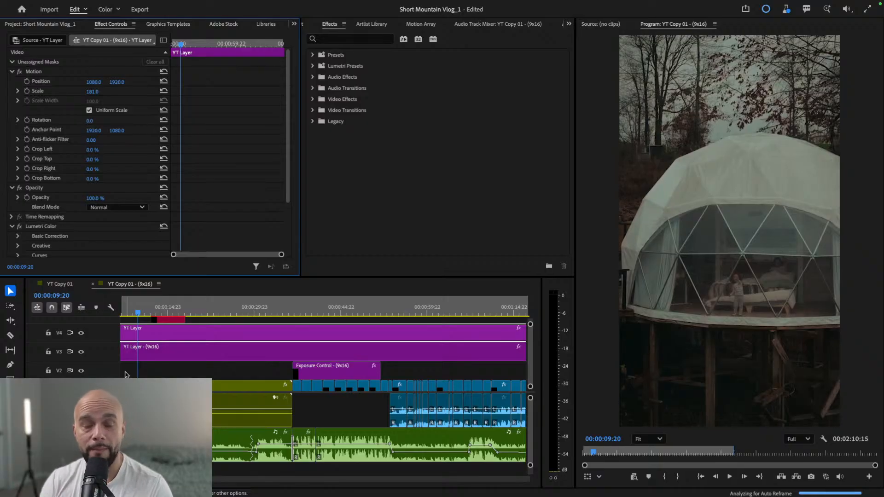
# - Check the reframed opening shots at the very start of the vertical sequence and at about 7 seconds
pyautogui.moveTo(138, 312); pyautogui.dragTo(121, 310)
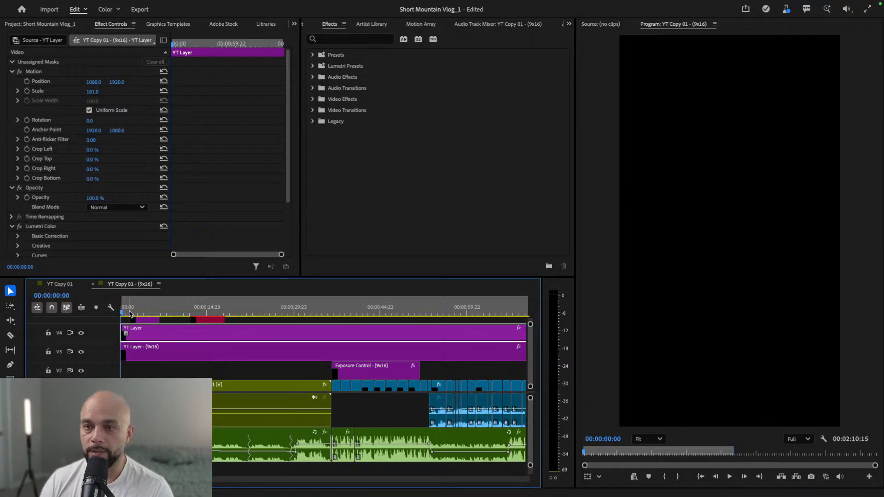
pyautogui.click(128, 314)
pyautogui.click(123, 313)
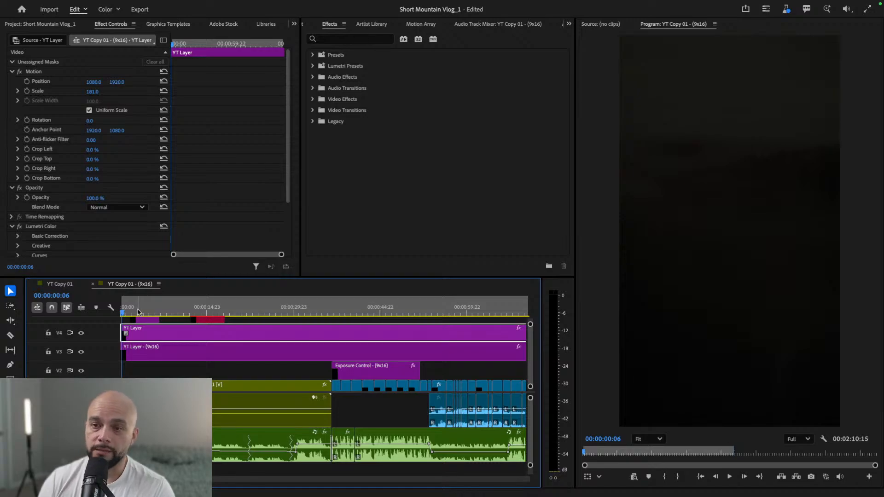
pyautogui.click(127, 311)
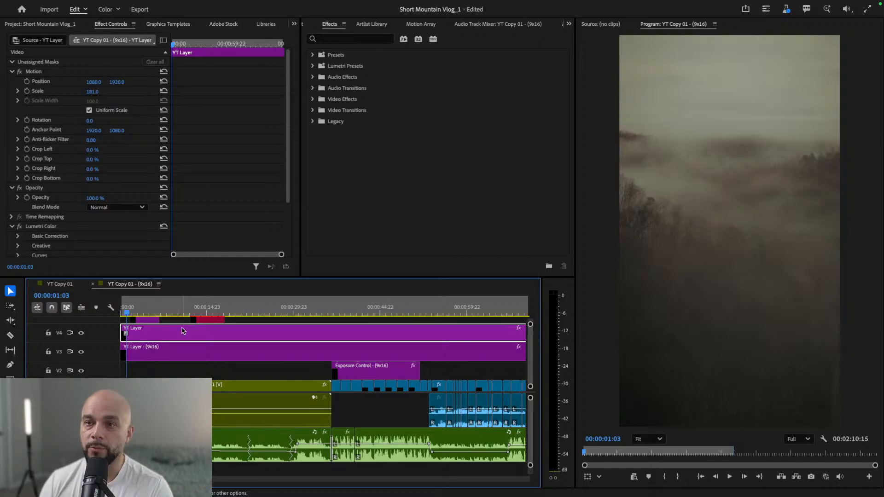
pyautogui.click(163, 313)
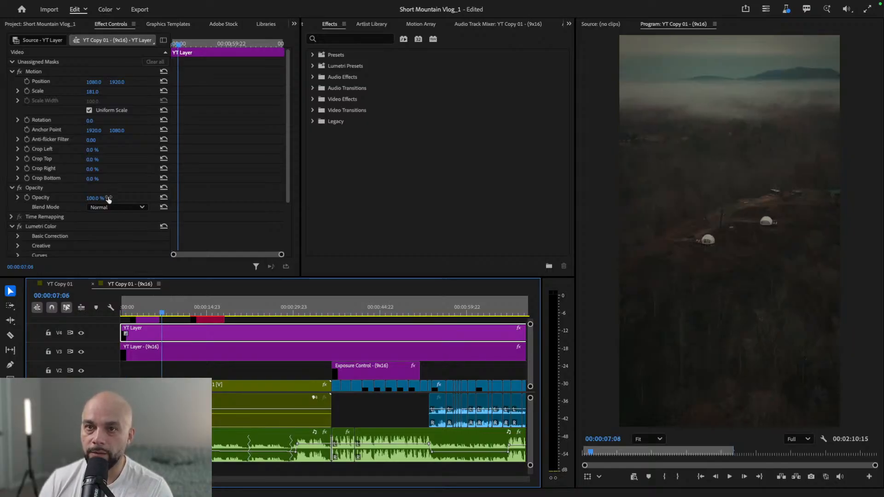
pyautogui.scroll(-3, 114, 233)
pyautogui.scroll(3, 115, 233)
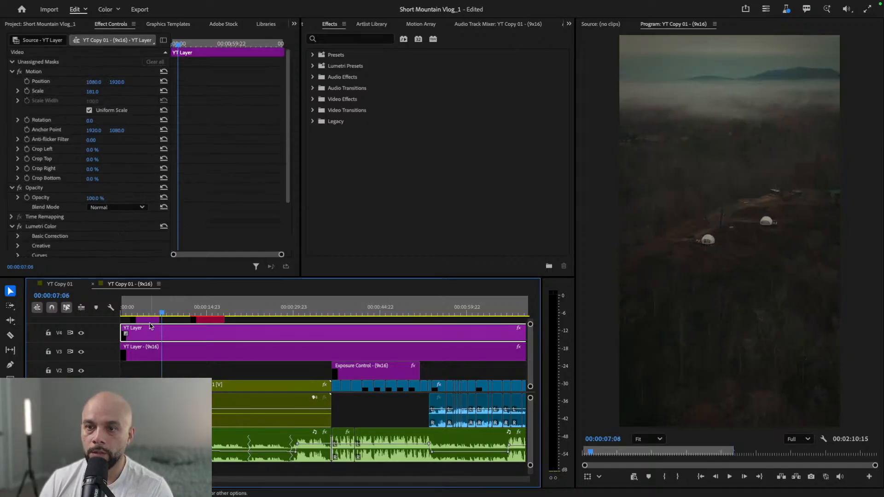
# - Play the vertical sequence from its start through the driving shots to review the reframing
pyautogui.moveTo(162, 313); pyautogui.dragTo(123, 308)
pyautogui.press('space')
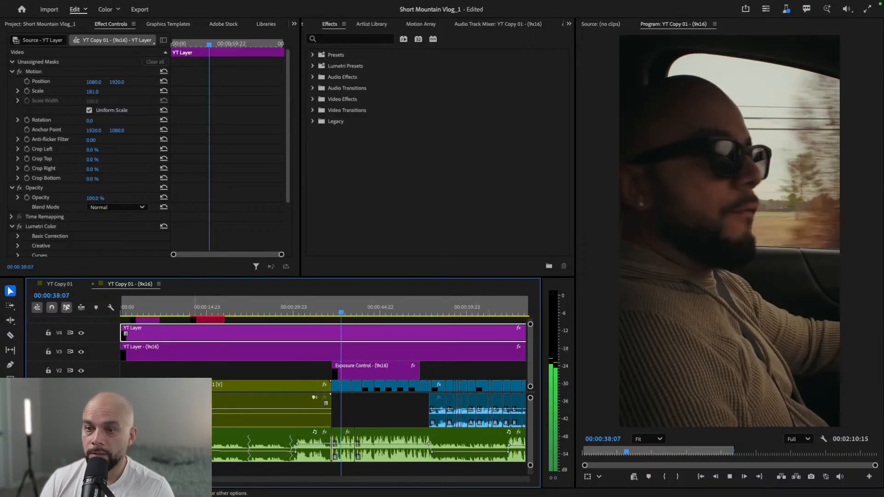
pyautogui.scroll(-5, 204, 428)
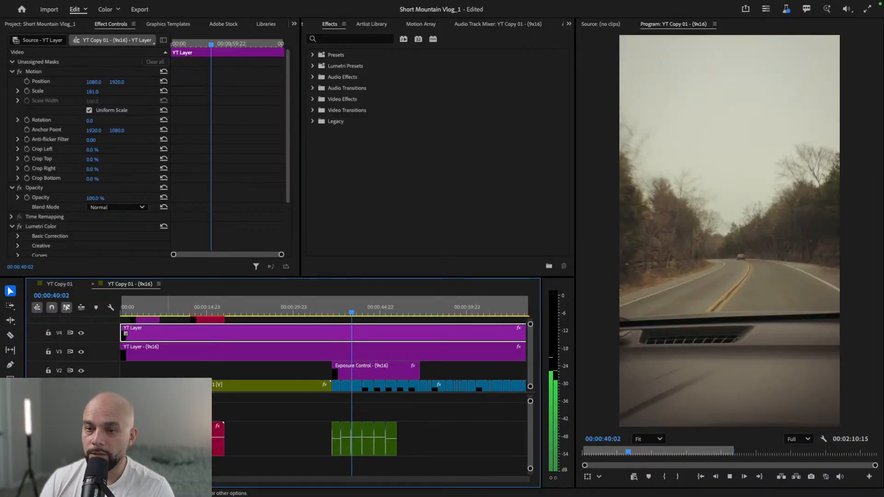
pyautogui.scroll(2, 204, 428)
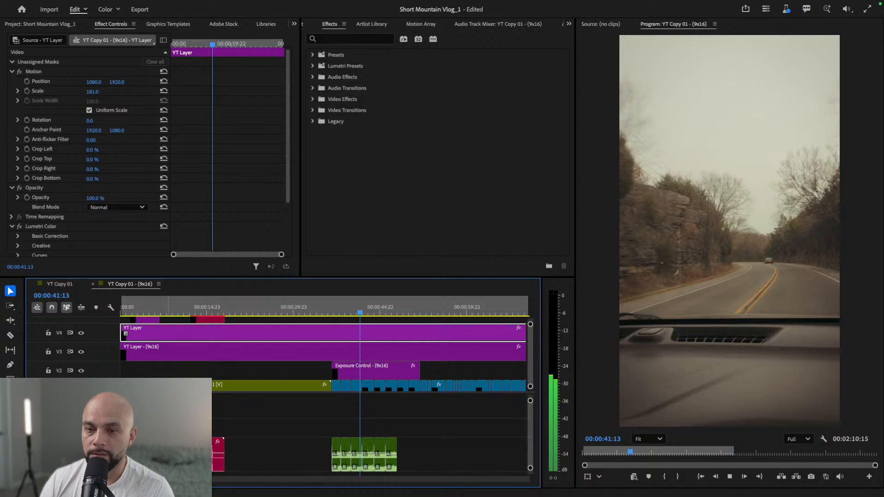
pyautogui.scroll(5, 292, 418)
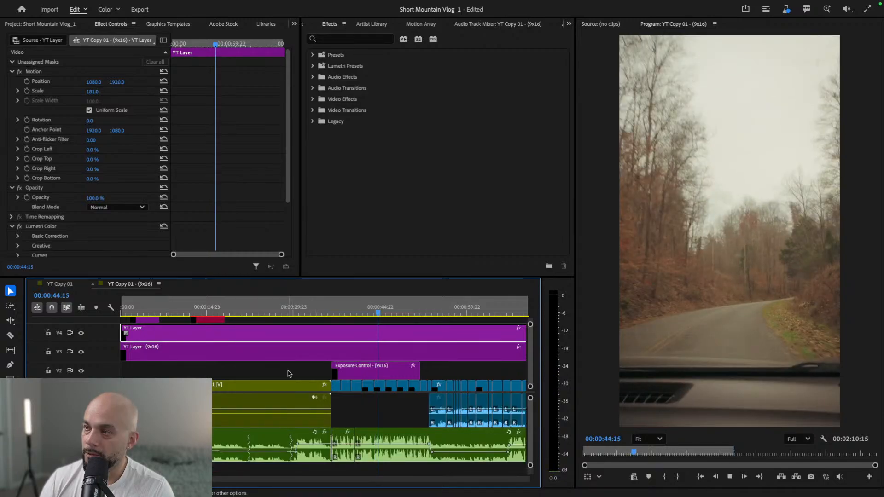
# - Replay from the in-car profile shot at about 38 seconds and review the framing through the outdoor talking shots
pyautogui.click(361, 311)
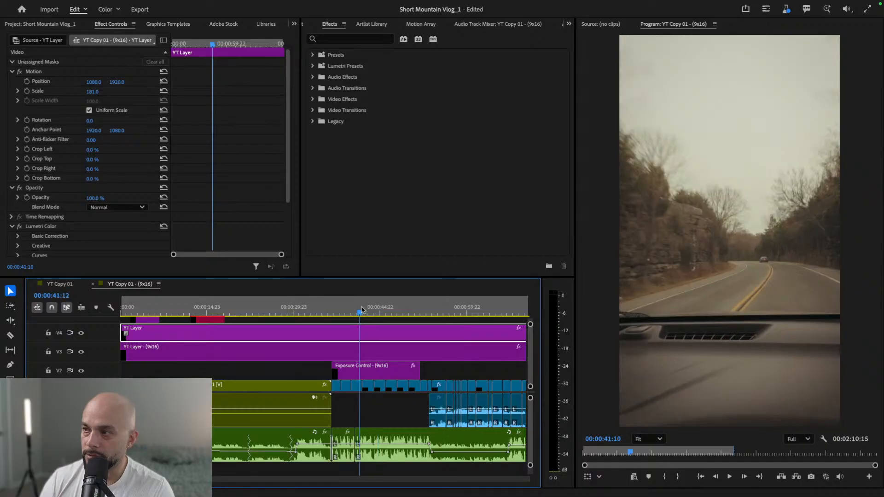
pyautogui.moveTo(361, 310); pyautogui.dragTo(342, 309)
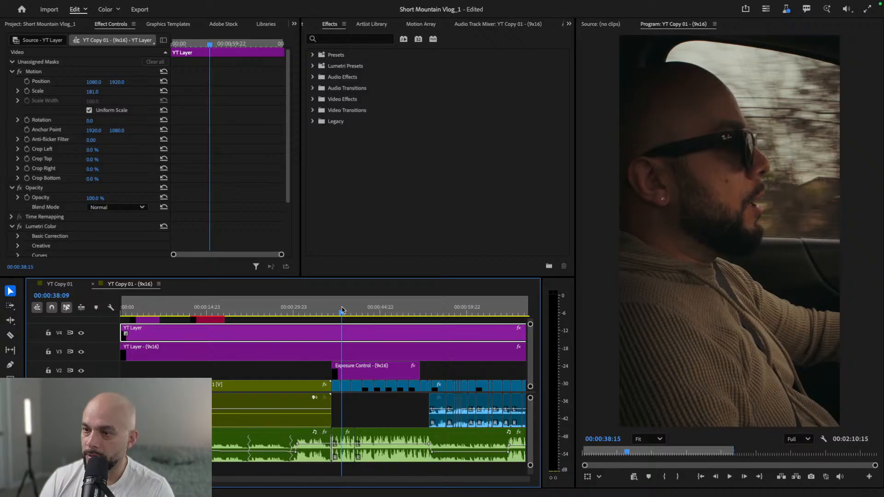
pyautogui.press('space')
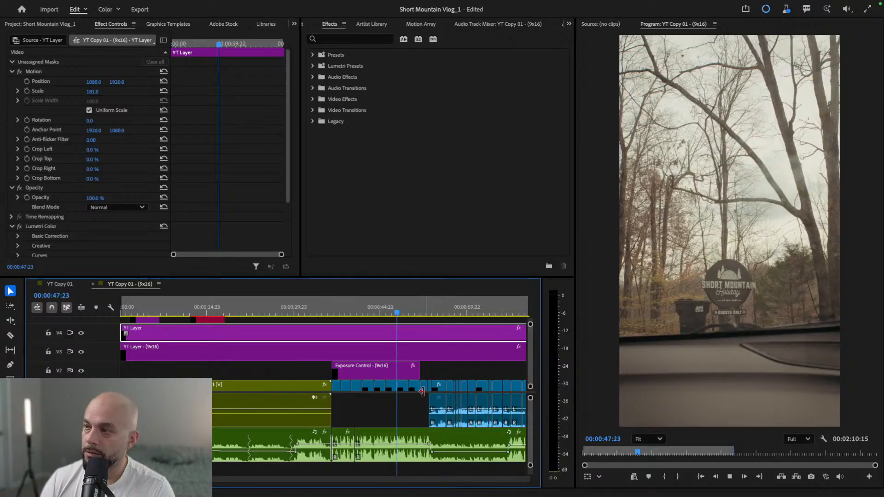
pyautogui.press('space')
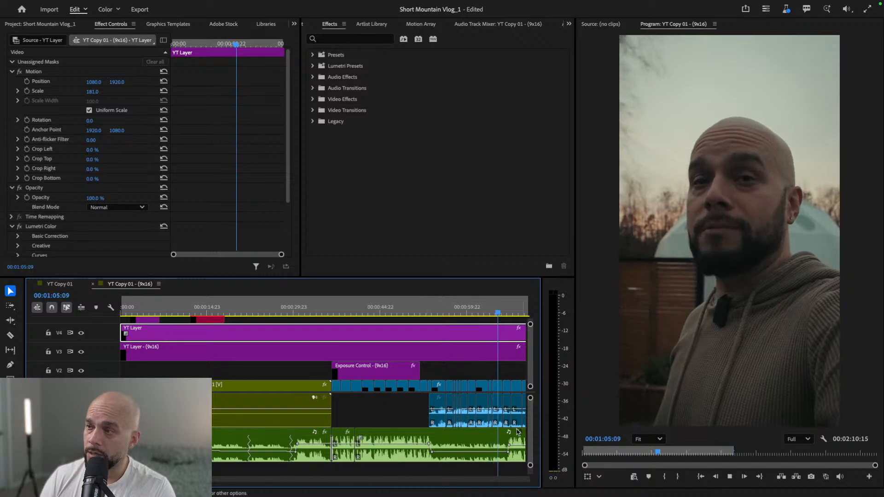
pyautogui.scroll(-5, 416, 396)
pyautogui.scroll(-3, 413, 402)
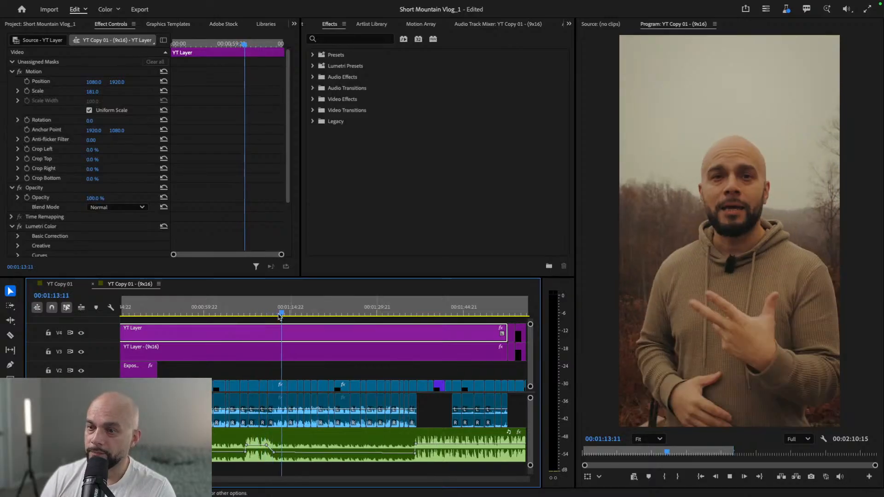
# - Replay the section from 00:01:07:09 and pause on the kitchen sink shot at about 01:10
pyautogui.moveTo(279, 316); pyautogui.dragTo(247, 313)
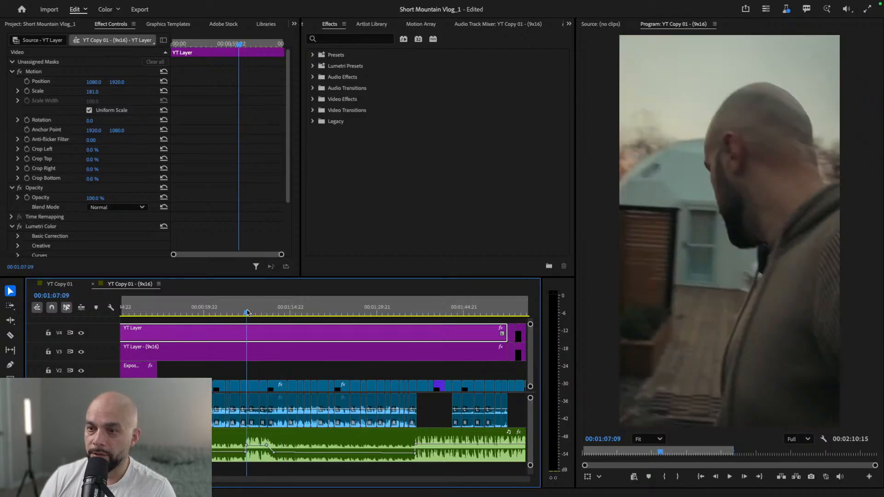
pyautogui.press('space')
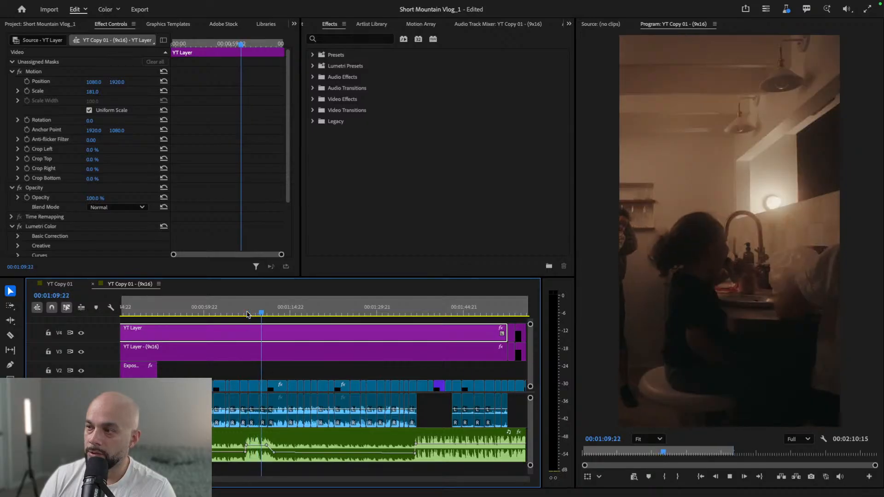
pyautogui.press('space')
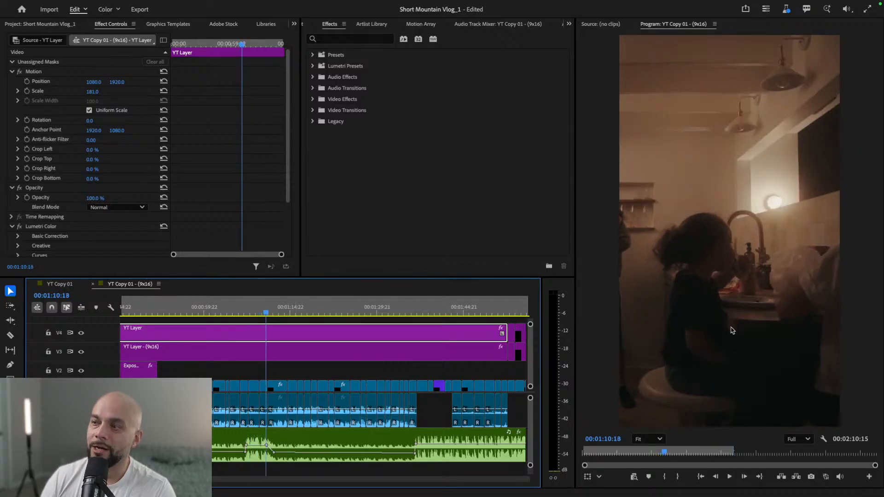
# - Inspect the keyframed Scale of the Transform (01_Zoom In) effect on the kitchen sink clip and replay the clip from its start
pyautogui.click(261, 384)
pyautogui.scroll(-5, 246, 152)
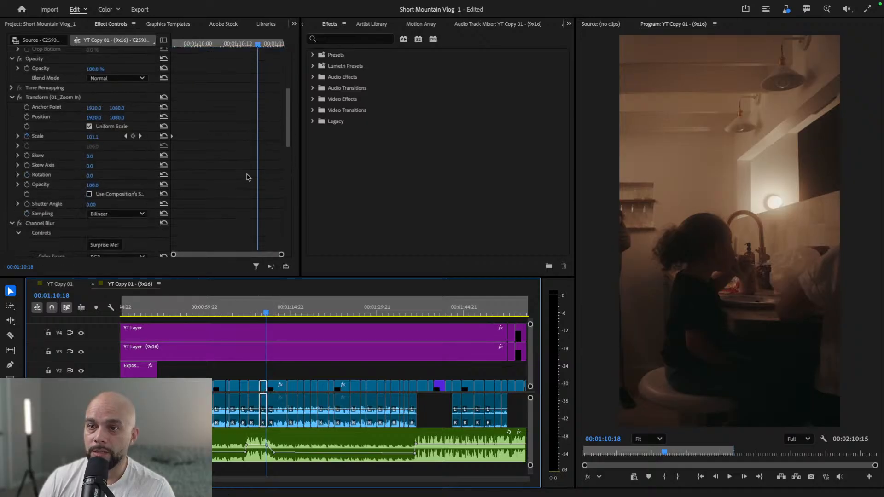
pyautogui.scroll(-1, 241, 183)
pyautogui.scroll(1, 240, 183)
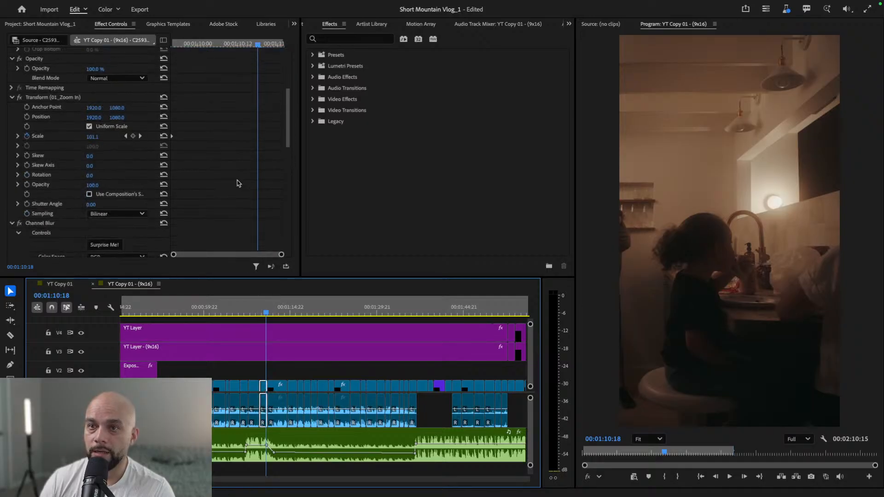
pyautogui.moveTo(206, 42); pyautogui.dragTo(161, 40)
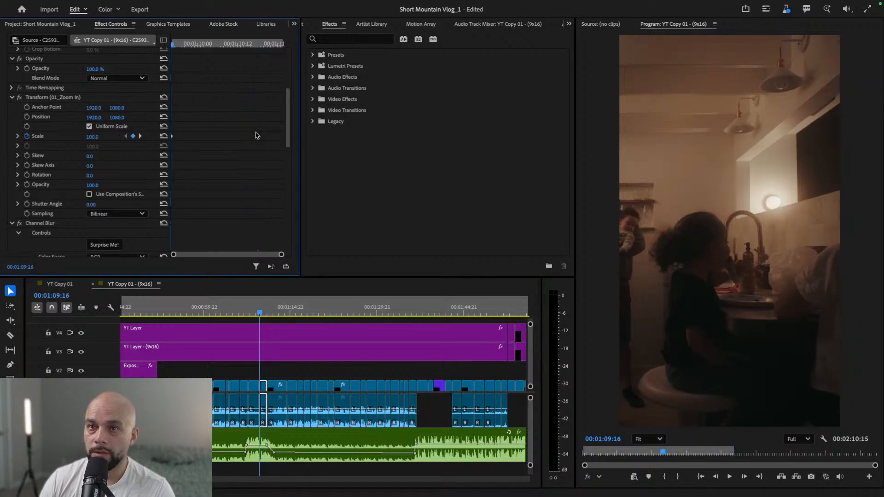
pyautogui.press('space')
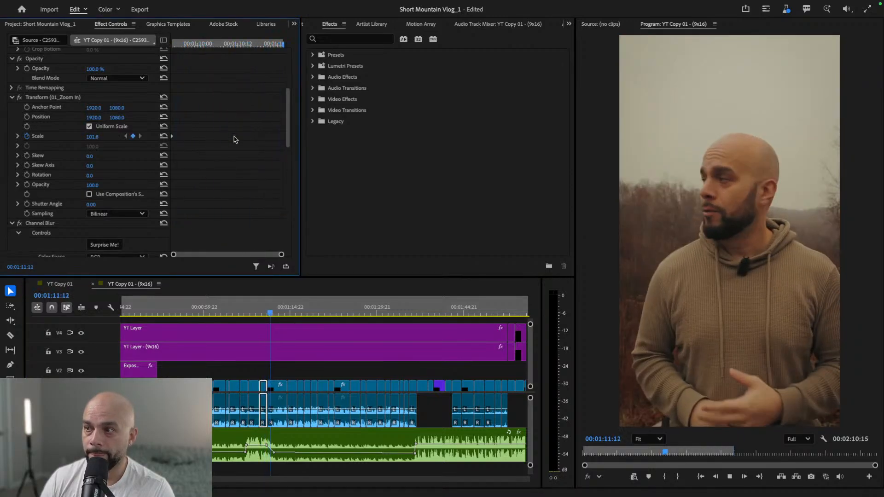
pyautogui.press('space')
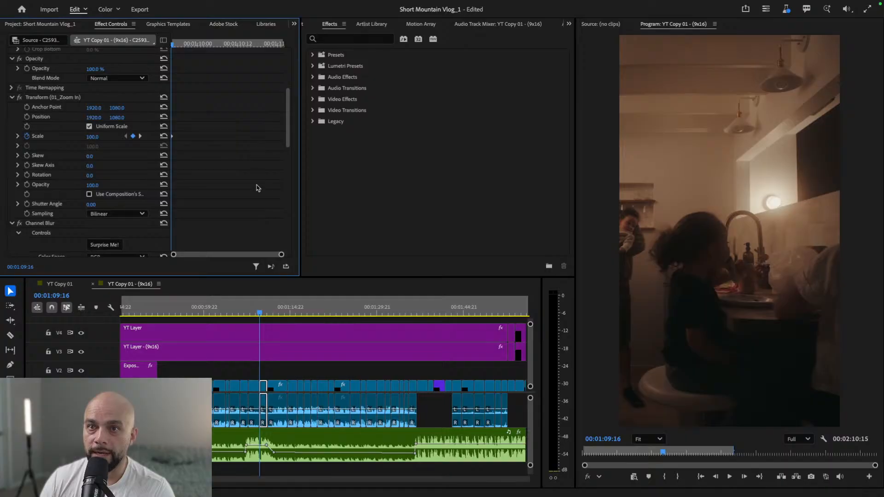
# - Examine the Auto Reframe effect settings on the kitchen sink clip and play it again
pyautogui.scroll(-10, 257, 187)
pyautogui.scroll(-4, 258, 188)
pyautogui.scroll(-2, 257, 188)
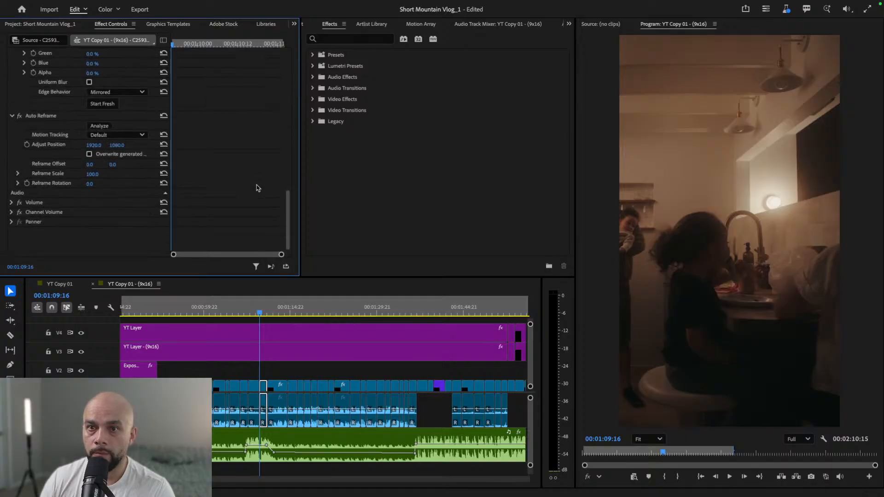
pyautogui.scroll(2, 258, 187)
pyautogui.scroll(-2, 258, 188)
pyautogui.press('space')
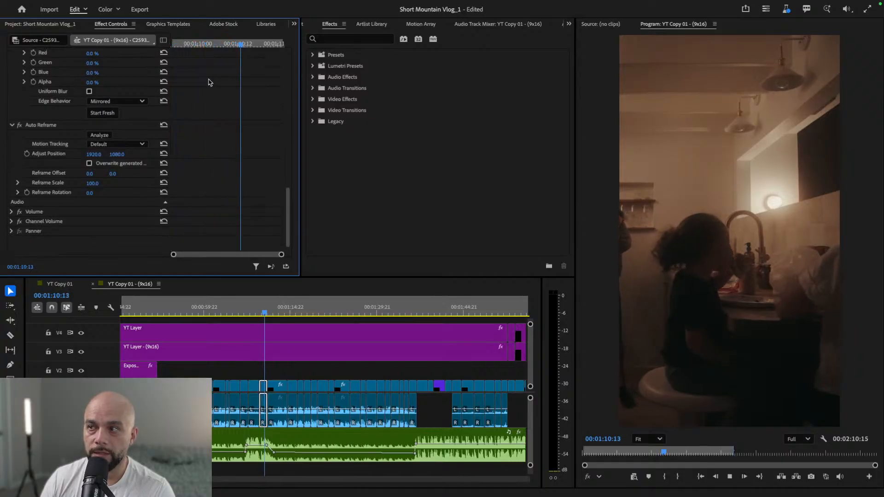
pyautogui.press('space')
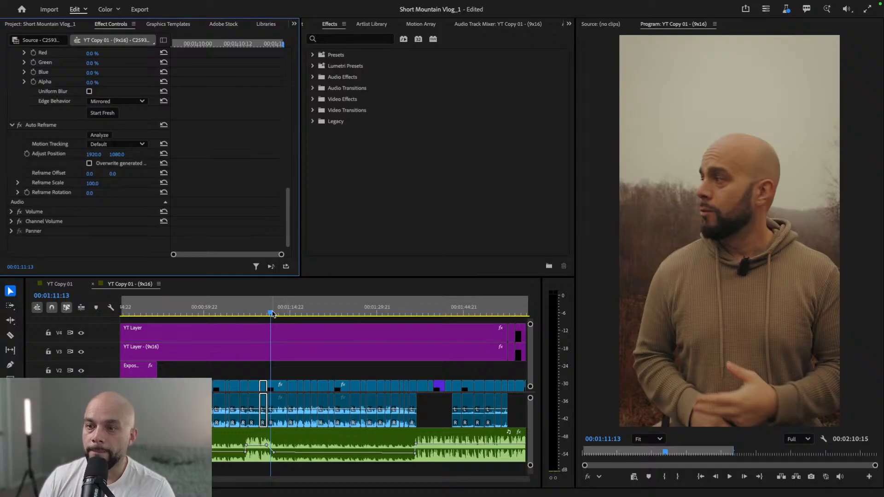
# - Review the framing of the talking shots after the kitchen clip and play the later section through the deck shots to about 01:52
pyautogui.click(274, 316)
pyautogui.press('space')
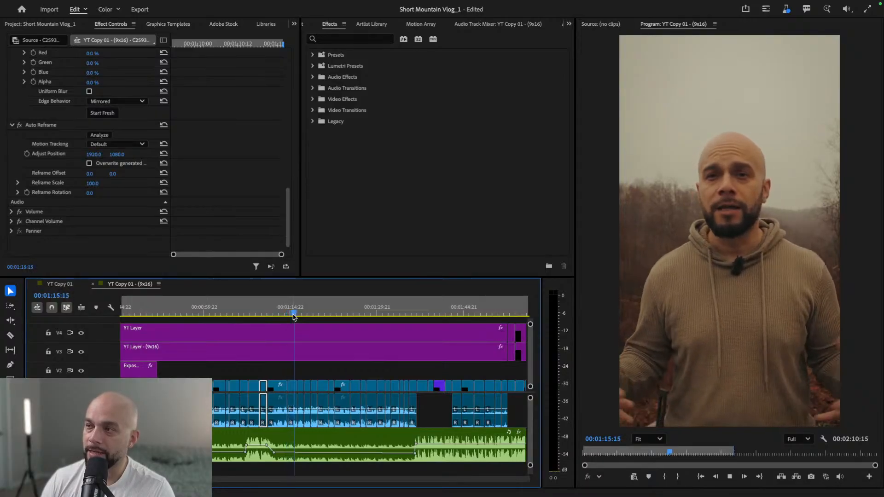
pyautogui.moveTo(303, 316); pyautogui.dragTo(413, 317)
pyautogui.press('space')
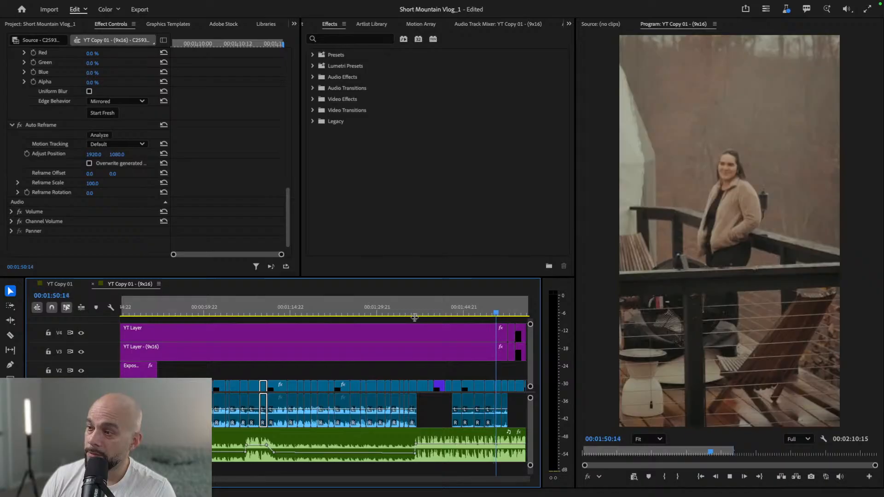
pyautogui.press('space')
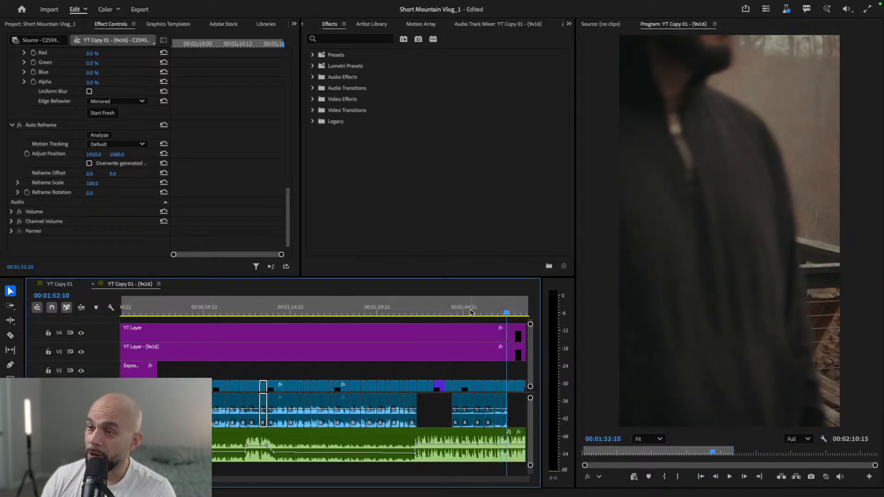
# - Play from the deck shot at 00:01:50:15 to near the sequence's end, checking adjustment layer coverage, and return to 00:01:05:11
pyautogui.moveTo(509, 311); pyautogui.dragTo(496, 312)
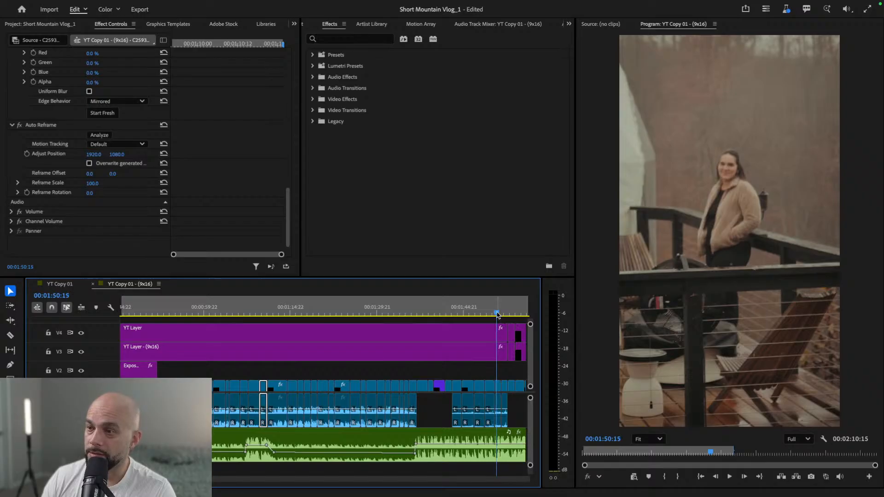
pyautogui.press('space')
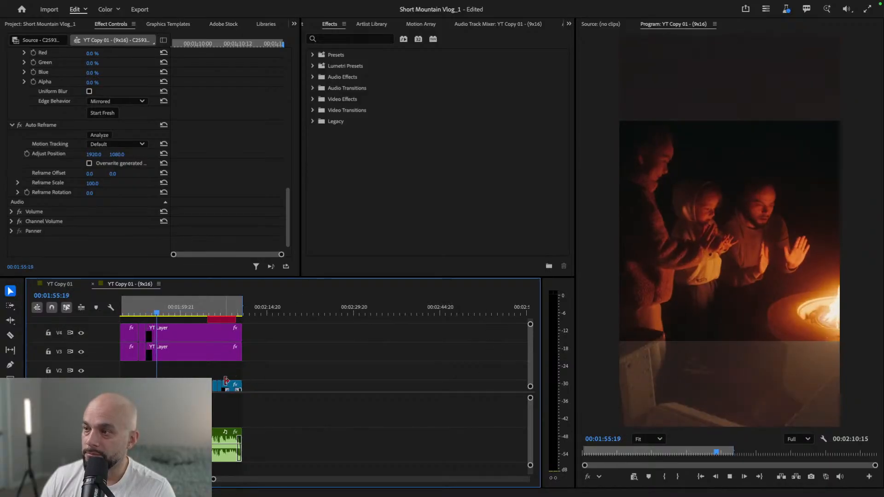
pyautogui.scroll(-1, 225, 380)
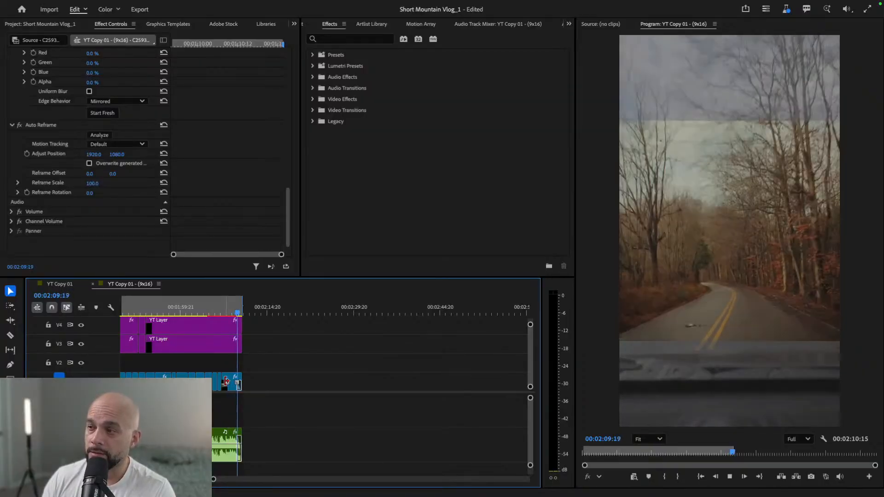
pyautogui.press('space')
pyautogui.scroll(10, 271, 308)
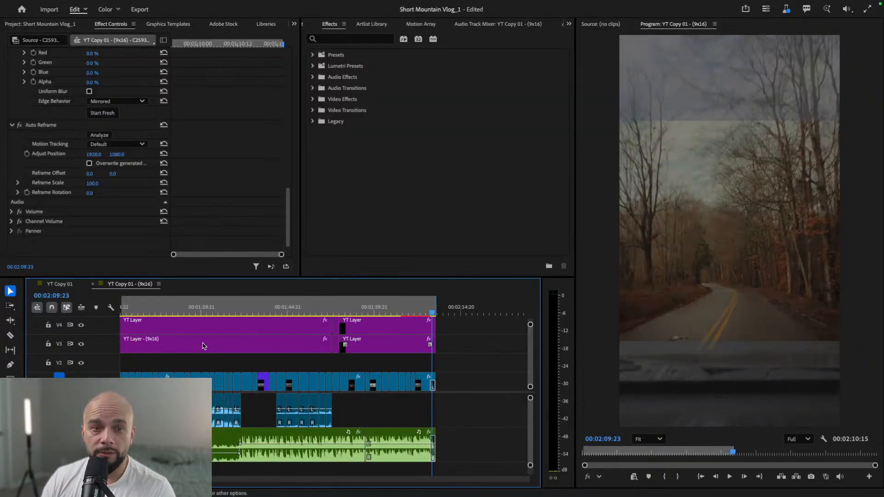
pyautogui.click(281, 310)
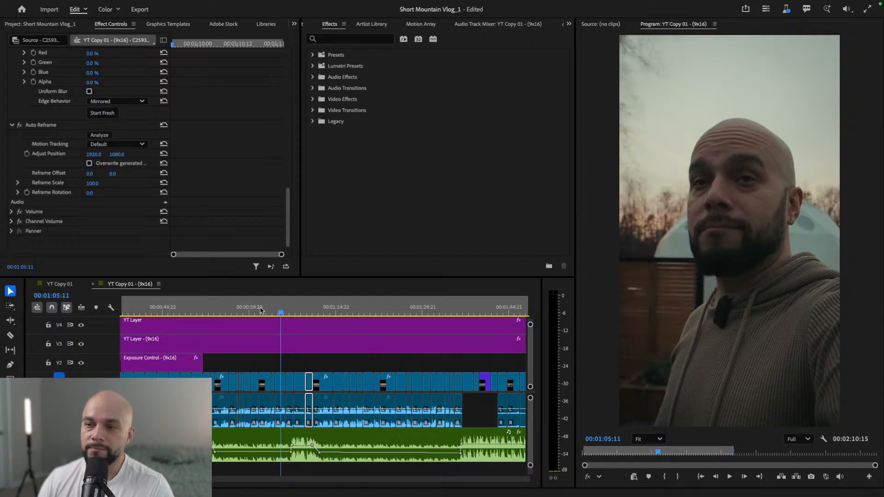
# - Scrub through the talking shots and play the deck shots from about 00:01:49 to 00:01:51:06 to check their framing
pyautogui.click(256, 315)
pyautogui.moveTo(262, 311); pyautogui.dragTo(313, 314)
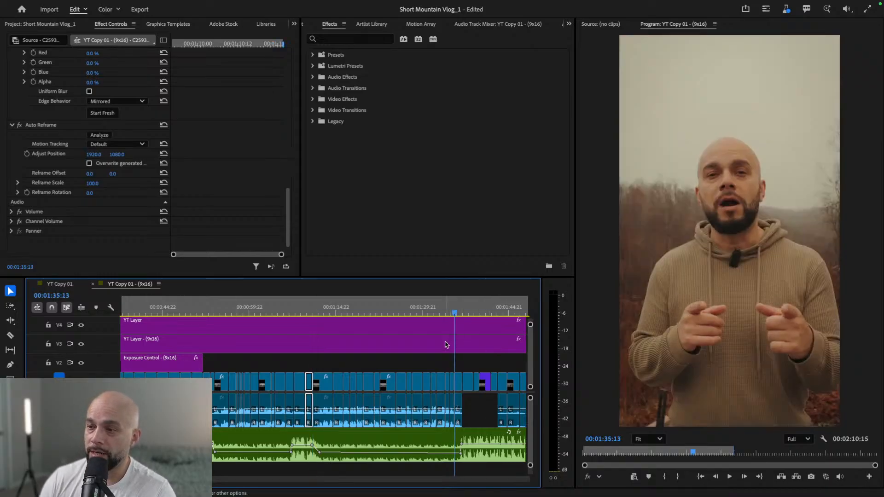
pyautogui.scroll(-5, 446, 342)
pyautogui.moveTo(233, 314); pyautogui.dragTo(309, 308)
pyautogui.press('space')
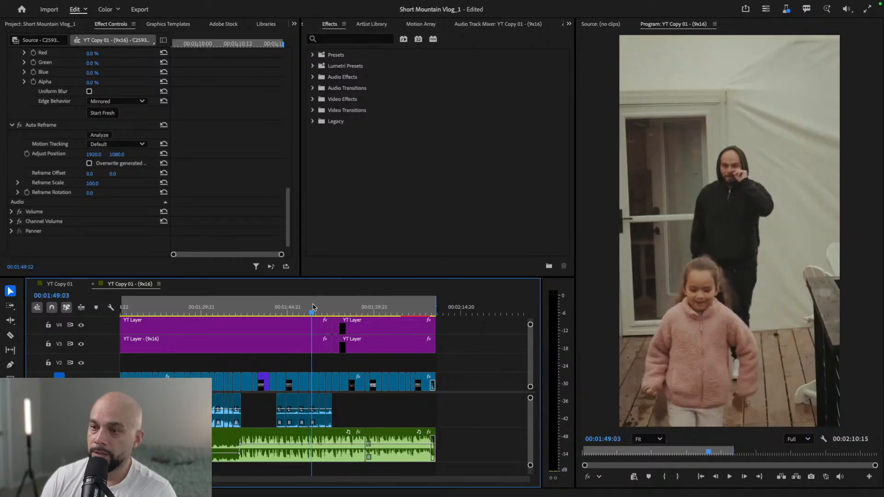
pyautogui.press('space')
# - Turn on overwriting of the generated path in the Auto Reframe effect of the deck clip at 00:01:51:00 and replay the clip
pyautogui.click(323, 384)
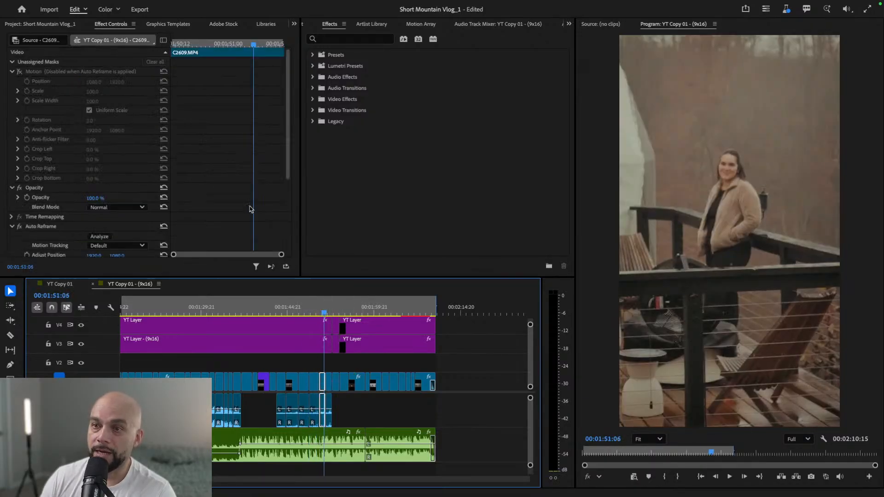
pyautogui.moveTo(286, 145); pyautogui.dragTo(283, 214)
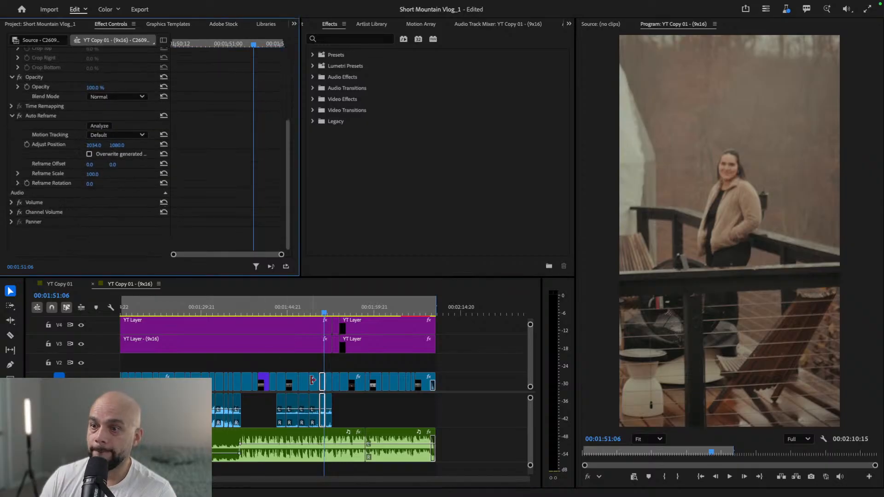
pyautogui.moveTo(254, 43); pyautogui.dragTo(229, 48)
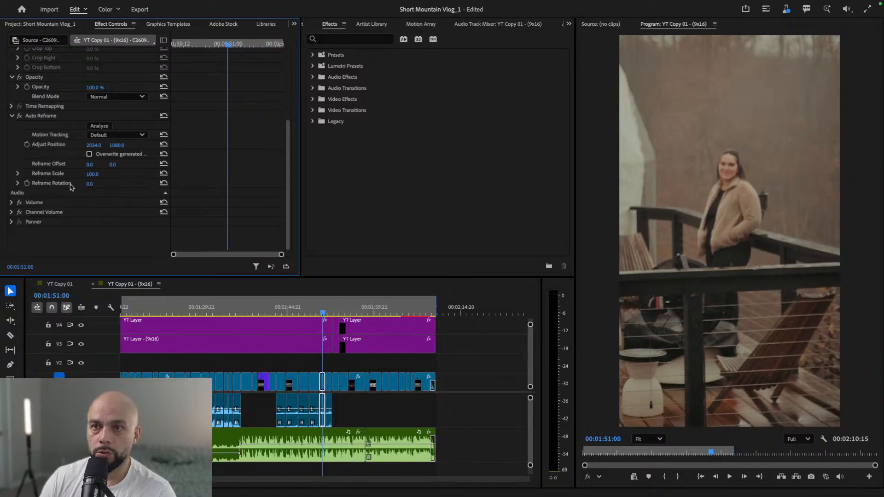
pyautogui.click(89, 154)
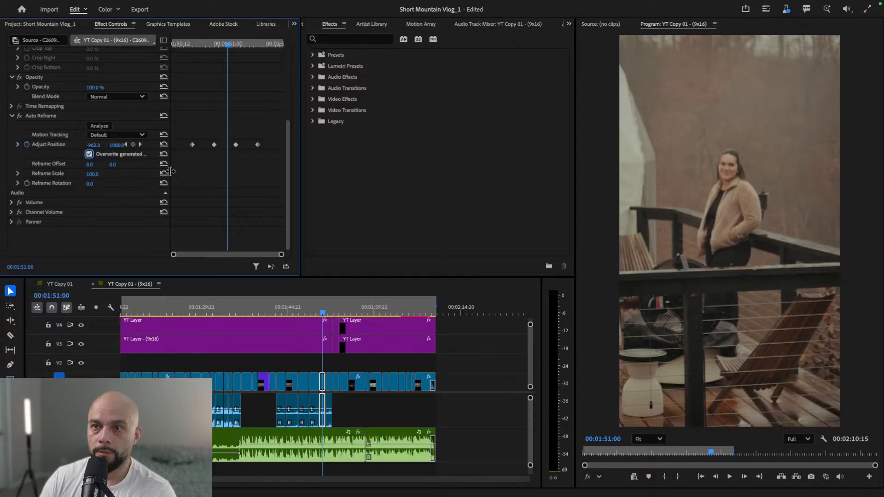
pyautogui.moveTo(227, 44); pyautogui.dragTo(171, 44)
pyautogui.press('space')
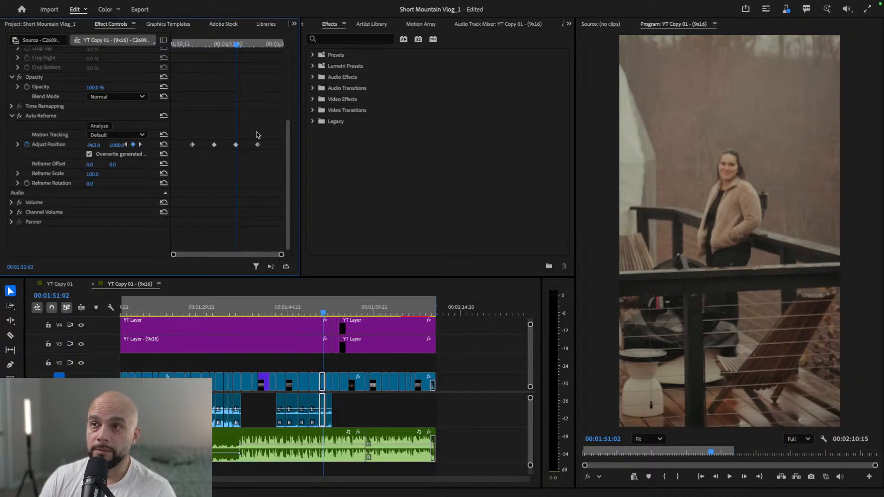
# - Try to shift the horizontal Adjust Position at the 00:01:50:16 keyframe of the deck clip, then undo the change
pyautogui.moveTo(300, 126); pyautogui.dragTo(316, 126)
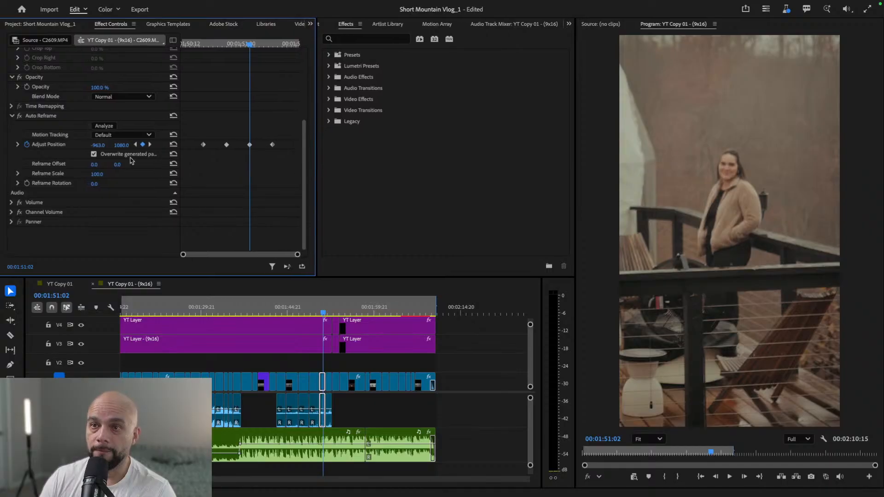
pyautogui.click(136, 145)
pyautogui.click(135, 145)
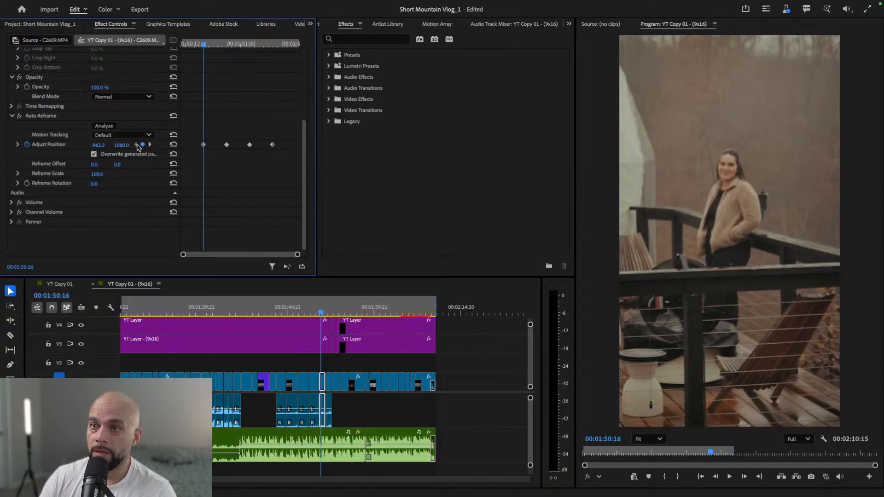
pyautogui.moveTo(98, 145); pyautogui.dragTo(230, 145)
pyautogui.press('super+z')
# - Add an Adjust Position keyframe at the deck clip's start, 00:01:50:11, and look through the Motion Tracking options
pyautogui.click(182, 44)
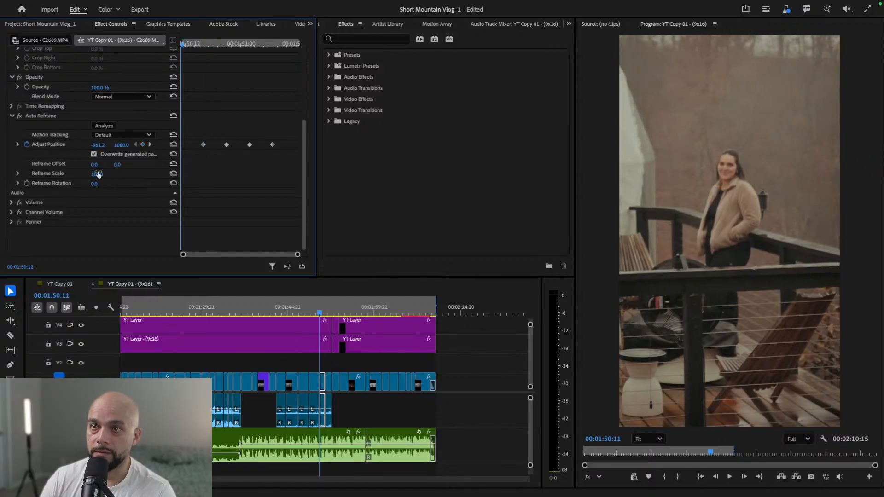
pyautogui.moveTo(98, 145)
pyautogui.mouseDown()
pyautogui.moveTo(222, 145)
pyautogui.moveTo(92, 145)
pyautogui.mouseUp()
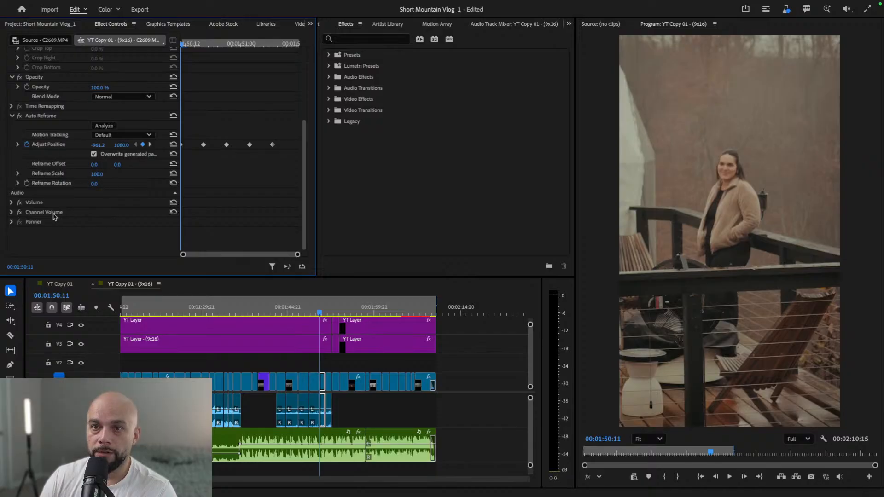
pyautogui.click(150, 135)
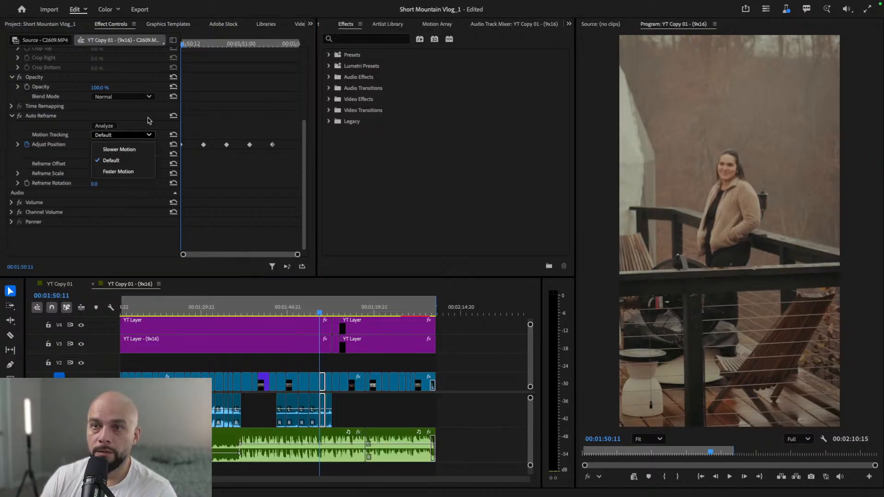
pyautogui.click(149, 119)
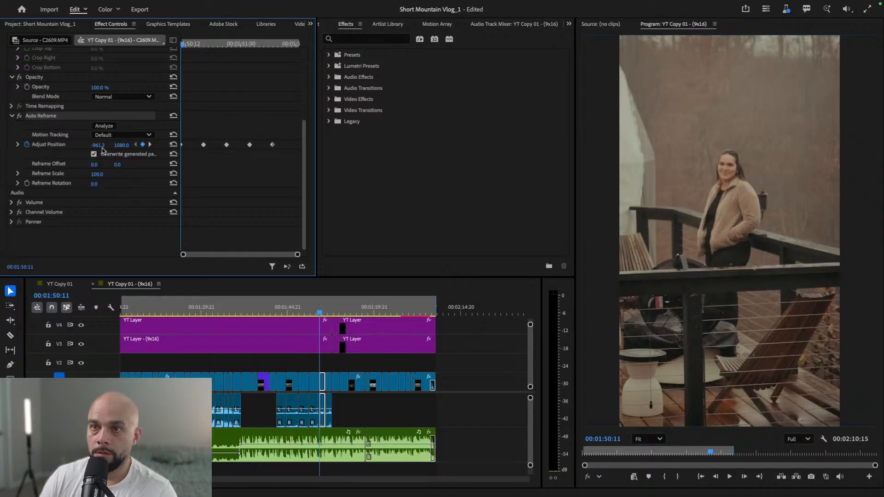
pyautogui.moveTo(98, 145)
pyautogui.mouseDown()
pyautogui.moveTo(202, 145)
pyautogui.moveTo(98, 145)
pyautogui.mouseUp()
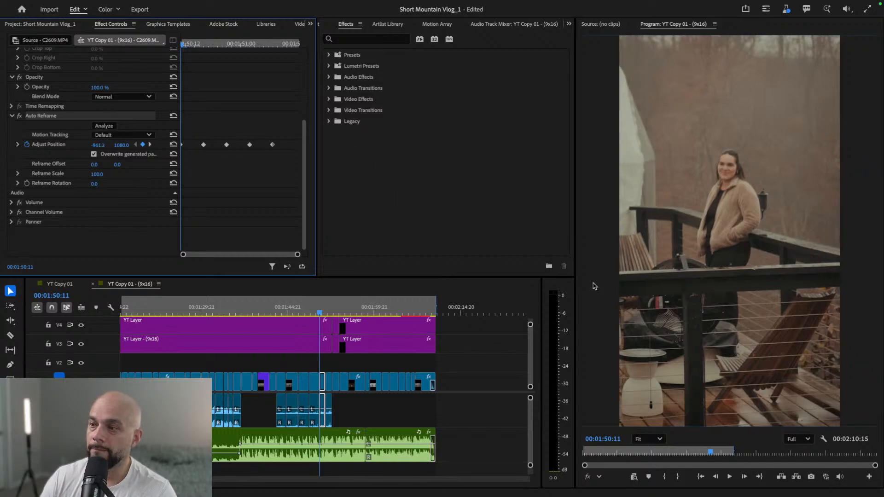
# - Select the preceding deck clip and play from 00:01:49:01 to 00:01:50:23 to examine how its framing follows the moving people
pyautogui.click(315, 314)
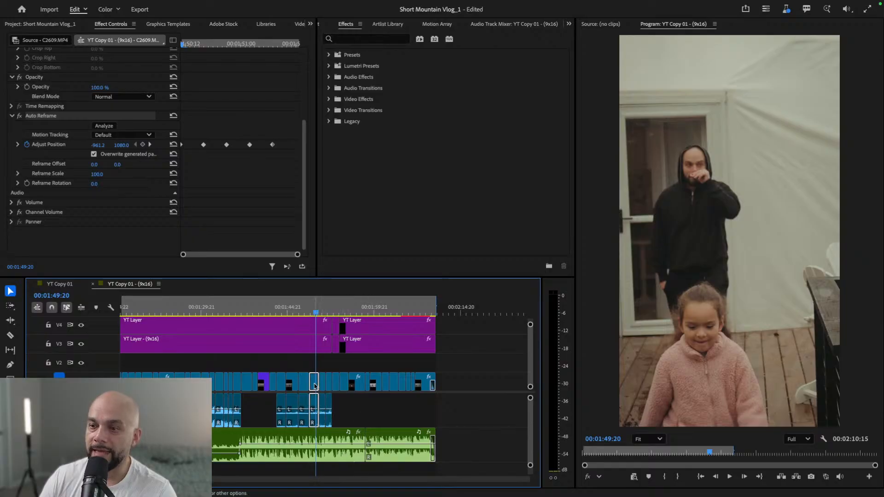
pyautogui.click(315, 386)
pyautogui.click(323, 313)
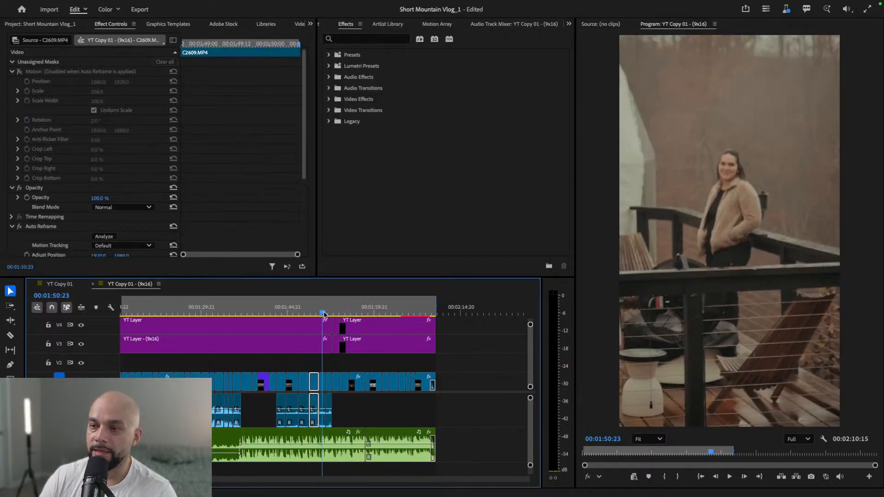
pyautogui.click(316, 313)
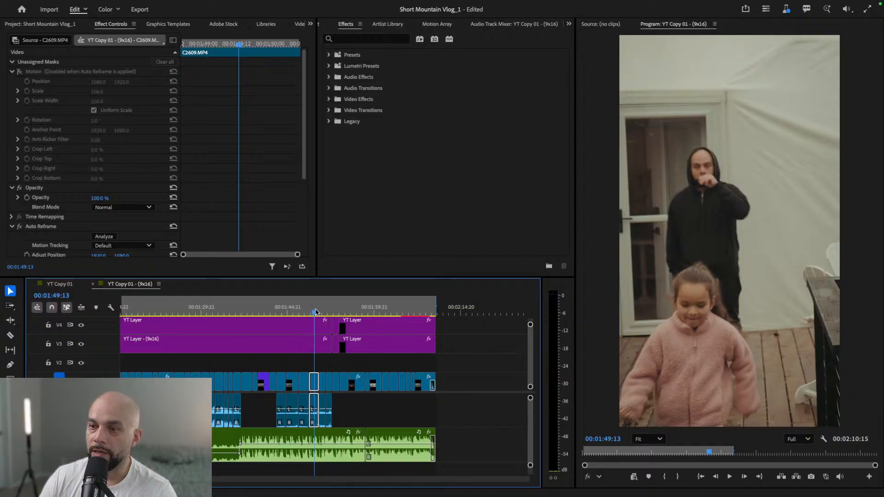
pyautogui.click(314, 314)
pyautogui.press('Left')
pyautogui.press('Left')
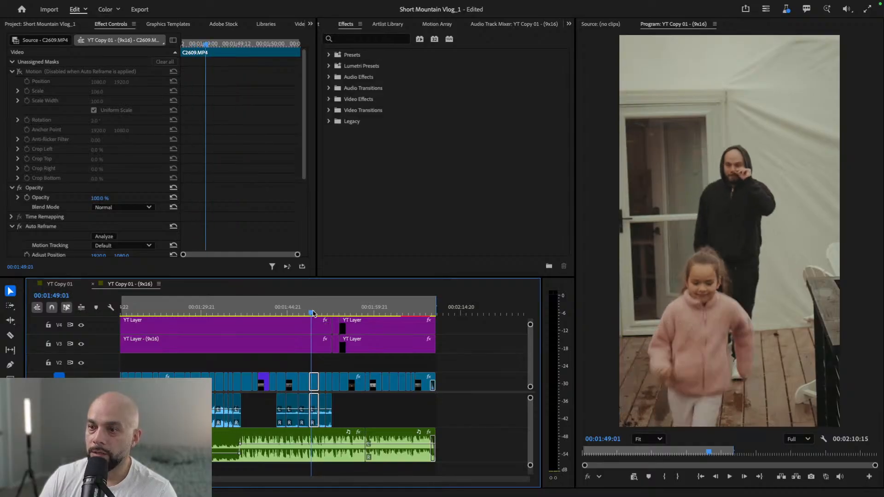
pyautogui.press('space')
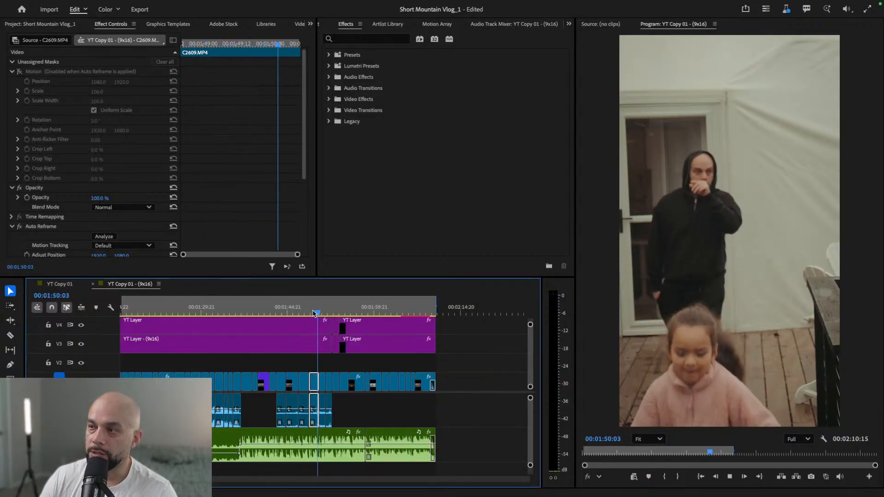
pyautogui.press('space')
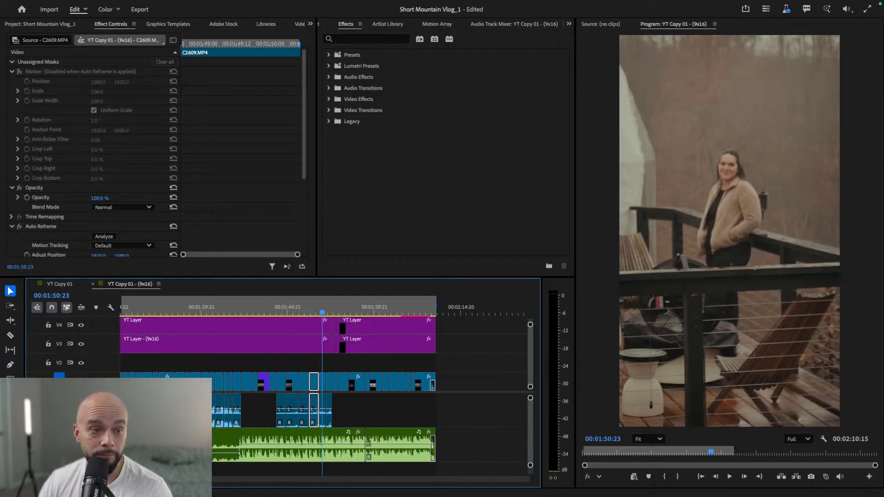
# - Review the framing of the sequence's earlier shots and select the kitchen sink clip at 00:01:10:10
pyautogui.moveTo(318, 313); pyautogui.dragTo(306, 313)
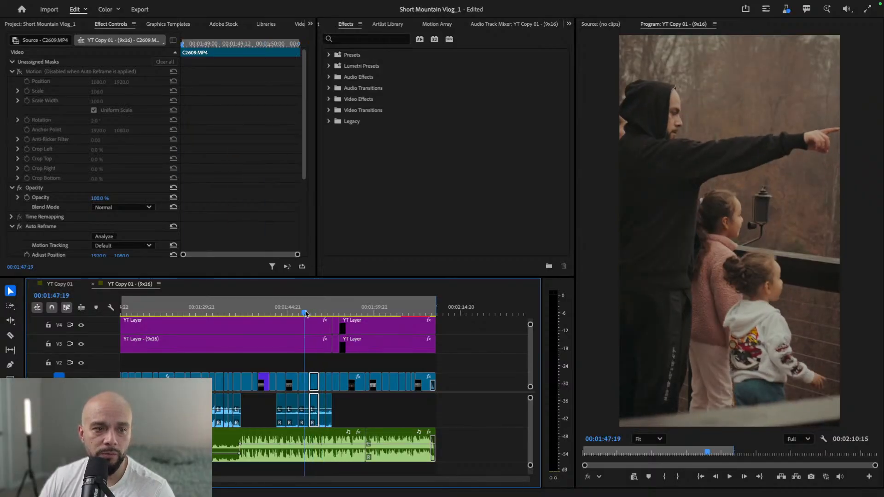
pyautogui.moveTo(306, 313); pyautogui.dragTo(213, 315)
pyautogui.hscroll(-5, 263, 357)
pyautogui.moveTo(281, 314); pyautogui.dragTo(500, 320)
pyautogui.hscroll(-5, 290, 382)
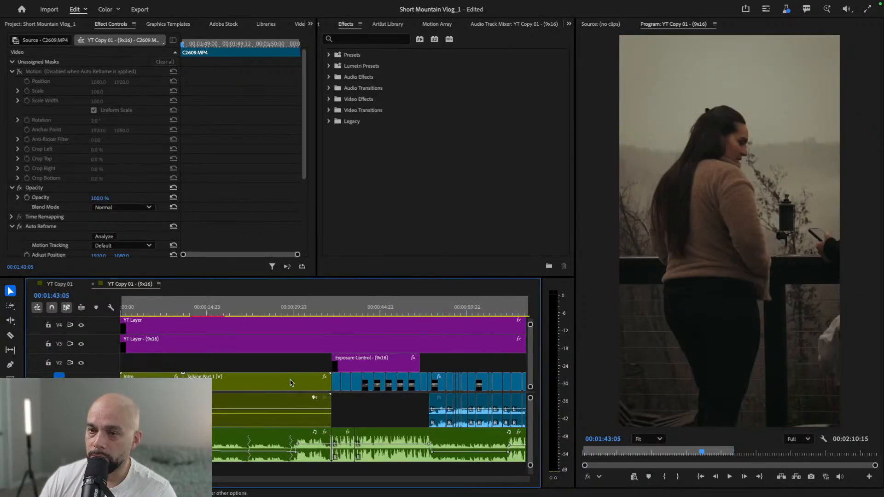
pyautogui.moveTo(361, 313); pyautogui.dragTo(482, 330)
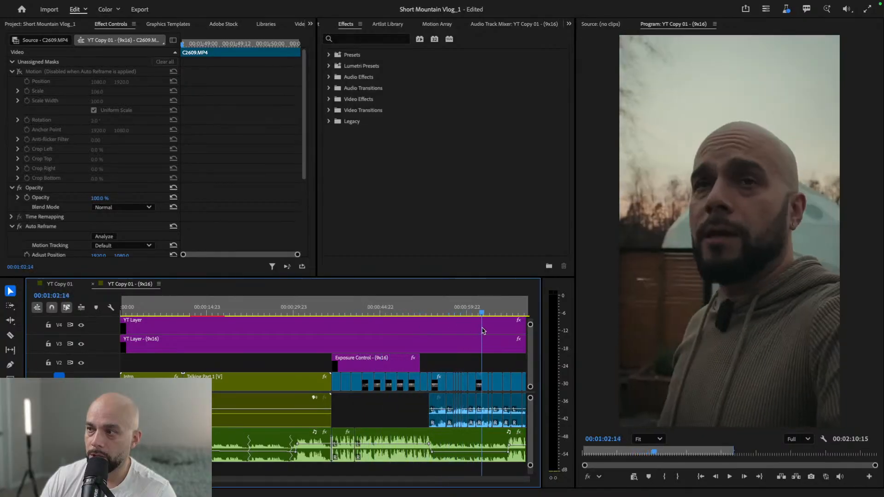
pyautogui.hscroll(5, 408, 361)
pyautogui.moveTo(286, 312); pyautogui.dragTo(303, 322)
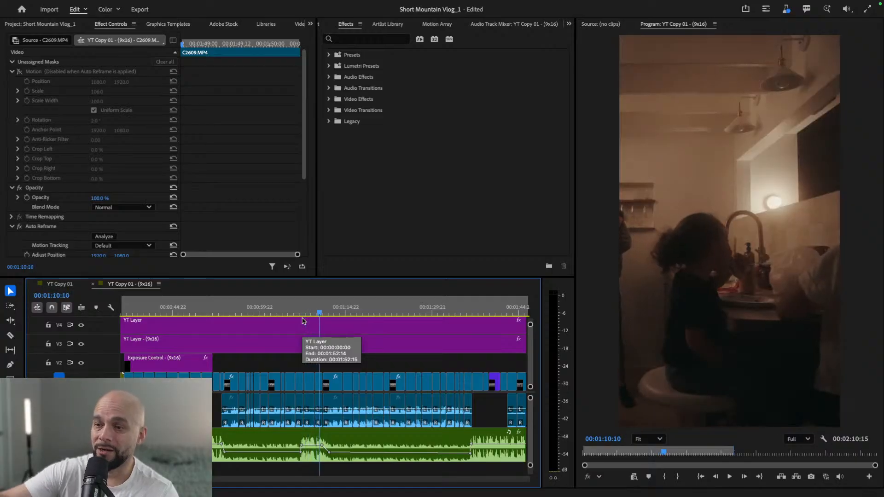
pyautogui.click(320, 380)
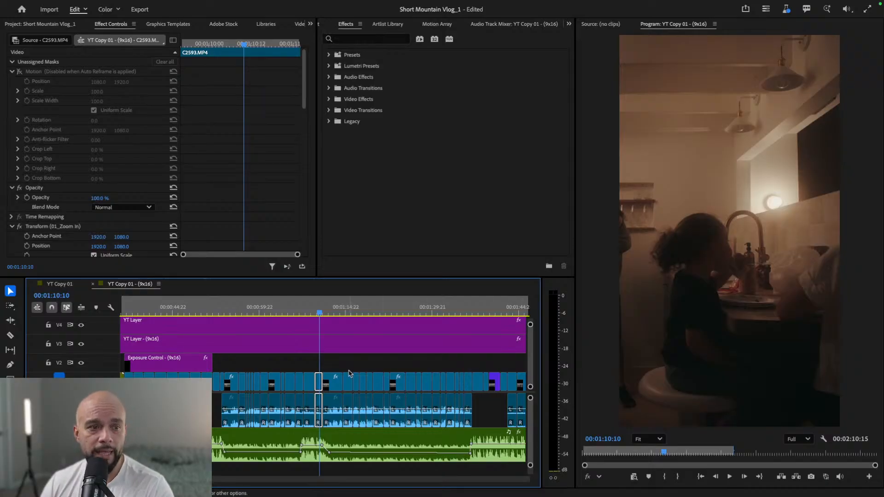
# - Compare the reframed deck shots around 00:01:49 with the horizontal YT Copy 01 sequence near 00:01:51:06, and return to the 9x16 sequence
pyautogui.click(463, 312)
pyautogui.moveTo(466, 312); pyautogui.dragTo(240, 311)
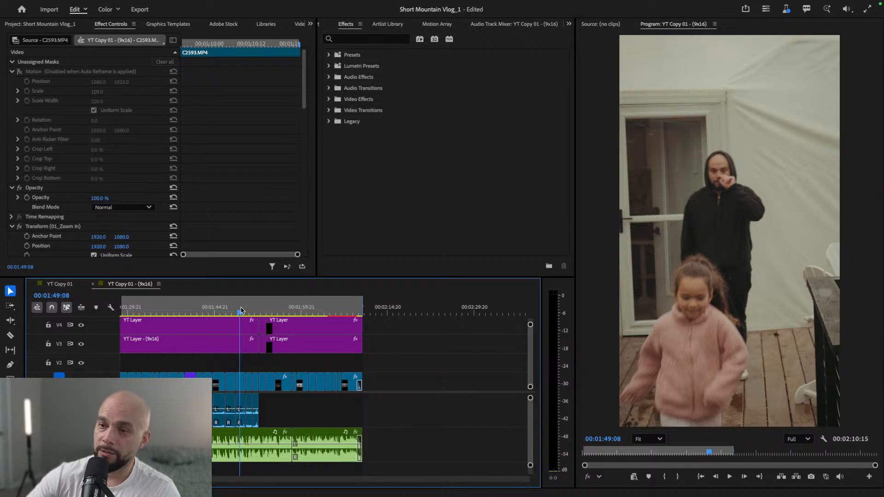
pyautogui.moveTo(240, 311)
pyautogui.mouseDown()
pyautogui.moveTo(252, 314)
pyautogui.moveTo(242, 313)
pyautogui.mouseUp()
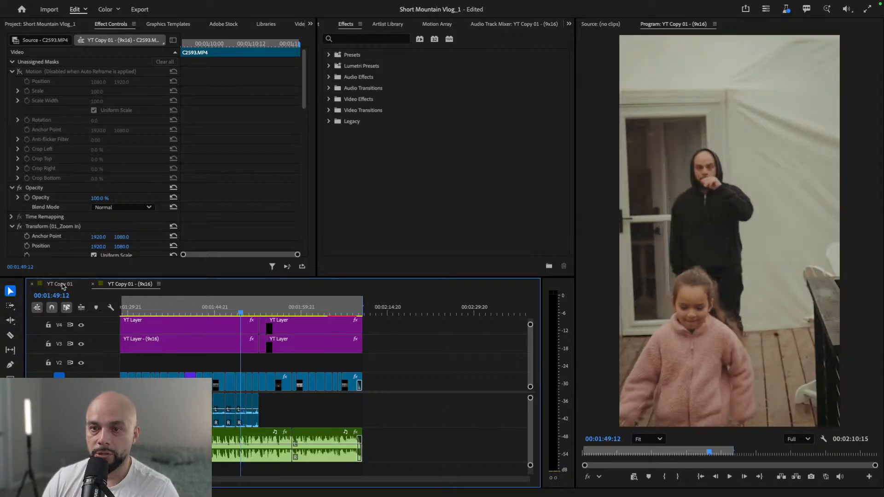
pyautogui.click(63, 284)
pyautogui.scroll(-3, 380, 348)
pyautogui.scroll(-2, 380, 348)
pyautogui.moveTo(339, 314); pyautogui.dragTo(365, 314)
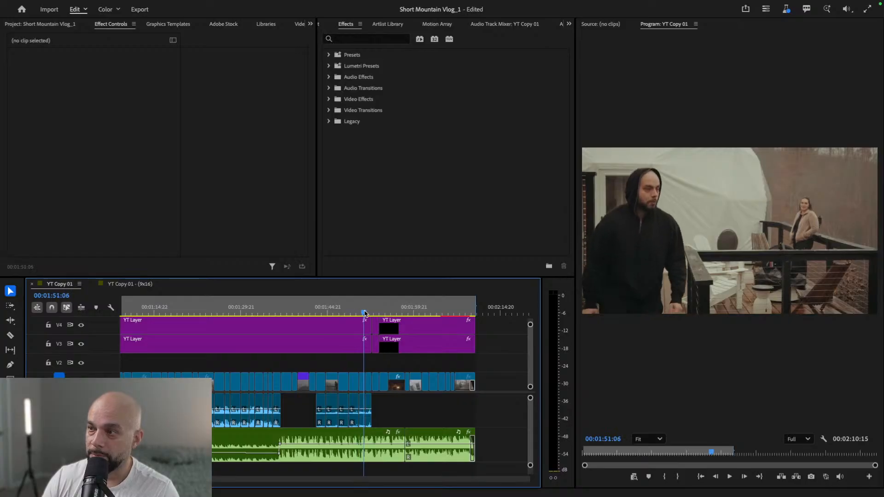
pyautogui.click(110, 285)
pyautogui.moveTo(240, 314)
pyautogui.mouseDown()
pyautogui.moveTo(267, 314)
pyautogui.moveTo(227, 316)
pyautogui.mouseUp()
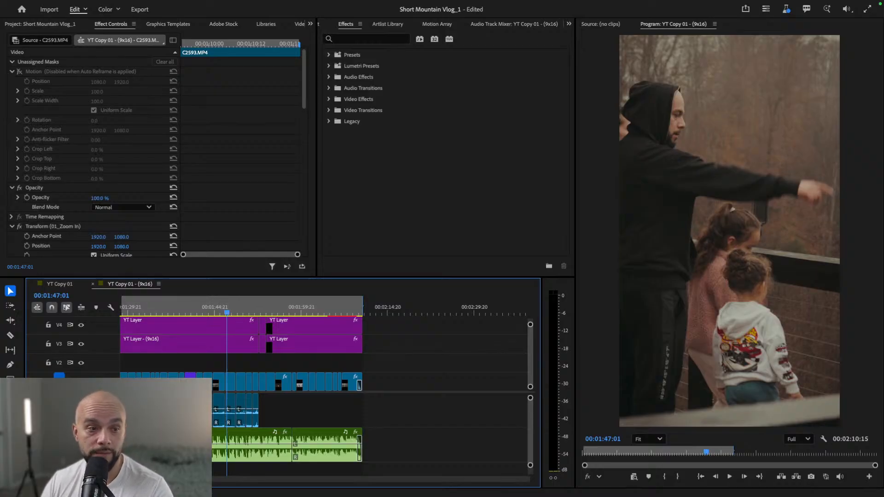
# - Turn off overwriting of the generated path in the Auto Reframe effect of the deck clip starting at 00:01:50:11
pyautogui.moveTo(227, 313); pyautogui.dragTo(249, 314)
pyautogui.click(250, 386)
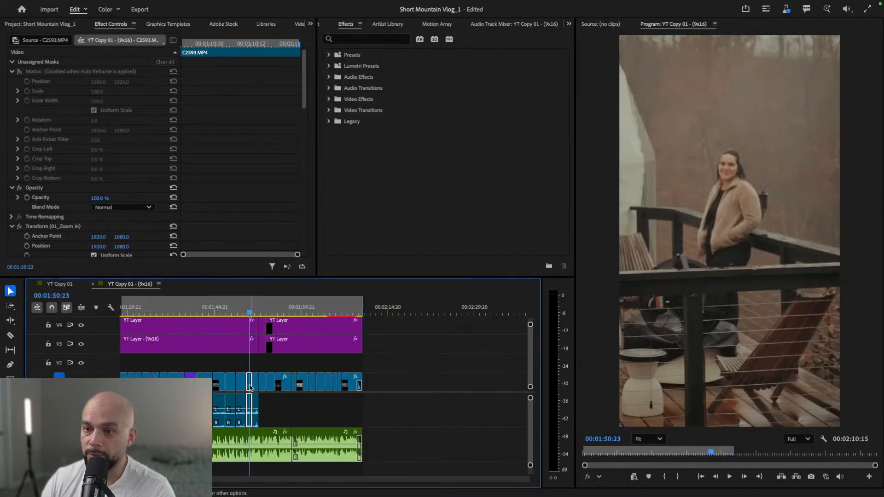
pyautogui.scroll(-4, 247, 205)
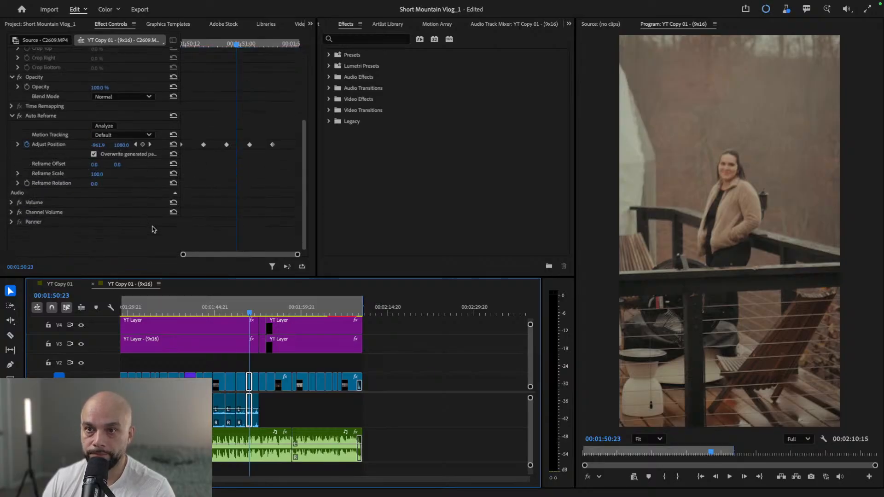
pyautogui.moveTo(201, 44); pyautogui.dragTo(175, 45)
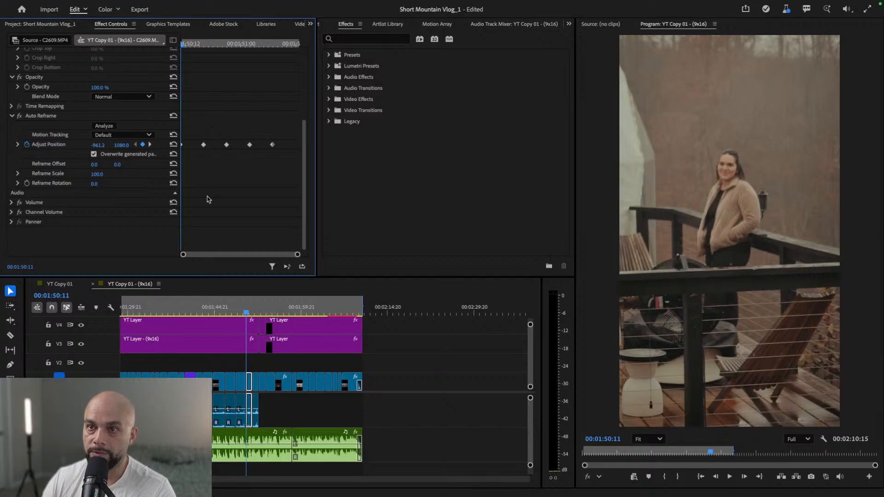
pyautogui.click(94, 154)
# - Set the deck clip's horizontal Adjust Position to 5922.8 at 00:01:50:11, framing the man in the black hoodie
pyautogui.moveTo(96, 145); pyautogui.dragTo(183, 145)
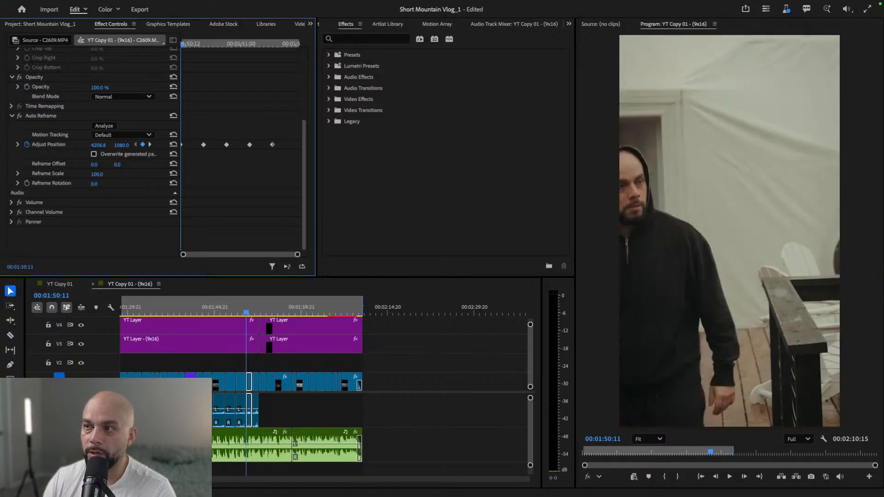
pyautogui.moveTo(98, 145)
pyautogui.mouseDown()
pyautogui.moveTo(148, 145)
pyautogui.moveTo(102, 146)
pyautogui.moveTo(126, 145)
pyautogui.moveTo(115, 145)
pyautogui.mouseUp()
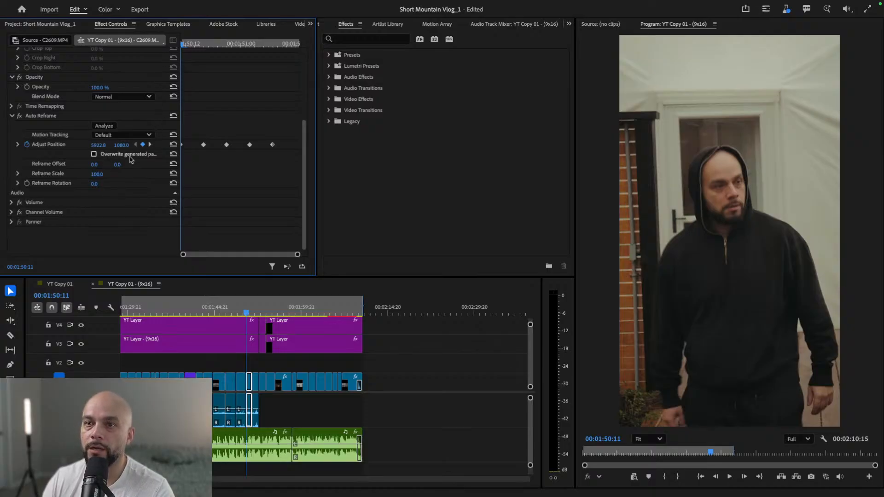
pyautogui.click(150, 146)
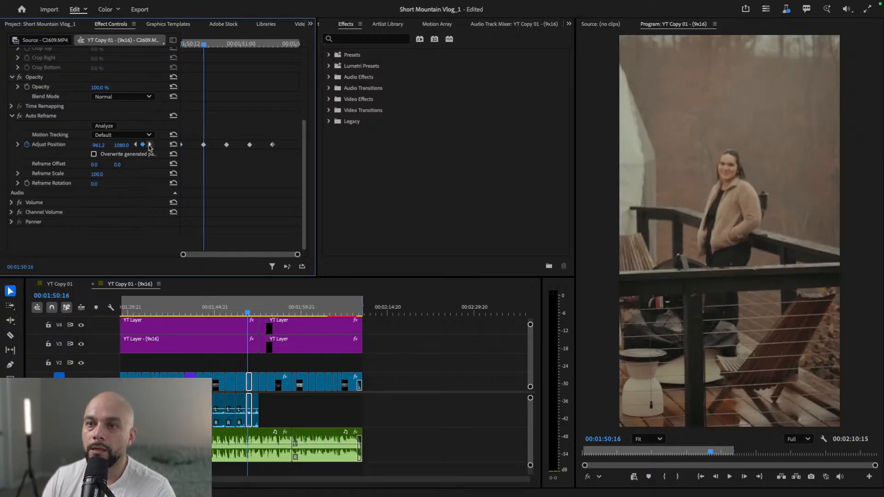
pyautogui.click(135, 145)
# - Delete all Adjust Position keyframes from 00:01:50:16 to 00:01:51:07 in the deck clip, keeping only the one at its start
pyautogui.click(150, 147)
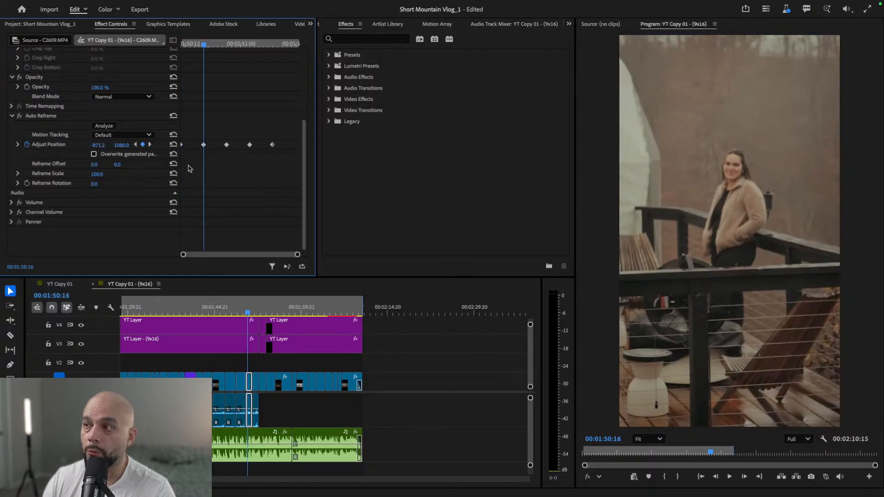
pyautogui.moveTo(286, 115); pyautogui.dragTo(201, 177)
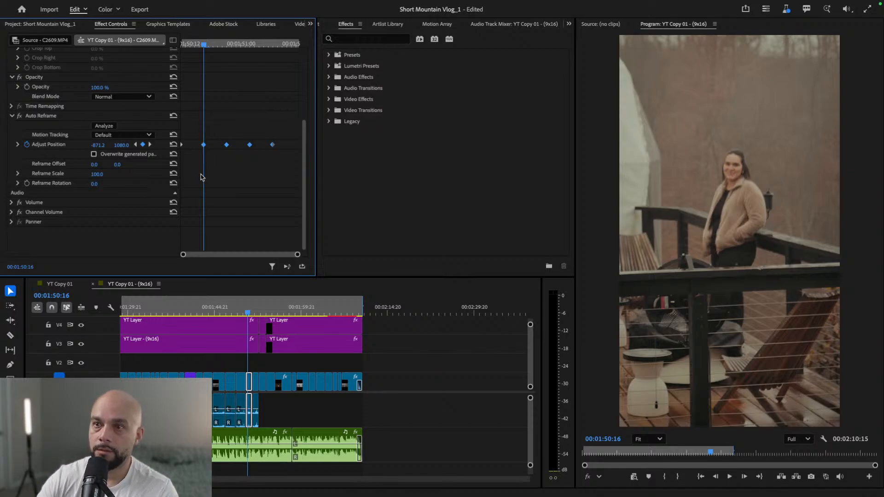
pyautogui.rightClick(203, 145)
pyautogui.click(207, 145)
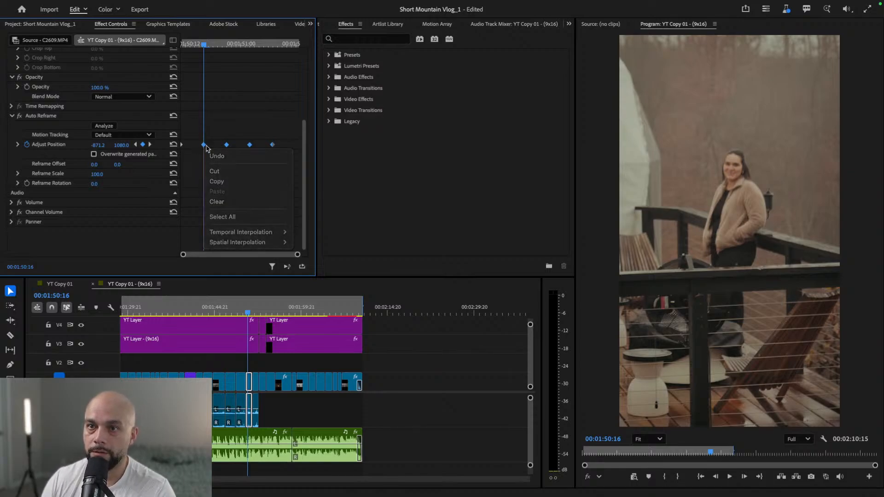
pyautogui.click(142, 145)
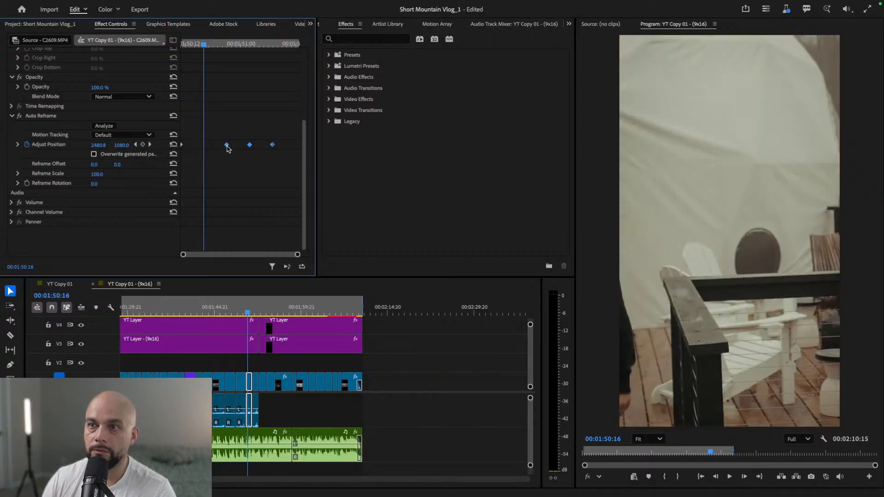
pyautogui.click(150, 145)
pyautogui.click(142, 145)
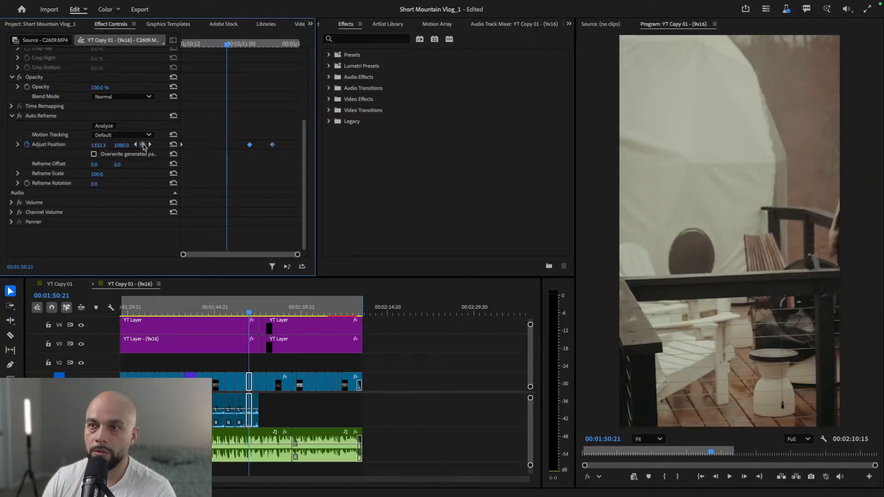
pyautogui.click(150, 145)
pyautogui.click(143, 145)
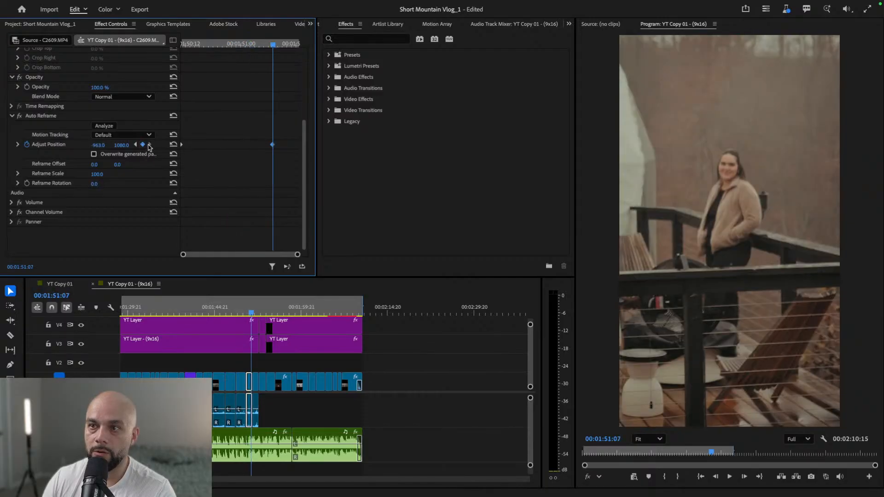
pyautogui.click(150, 145)
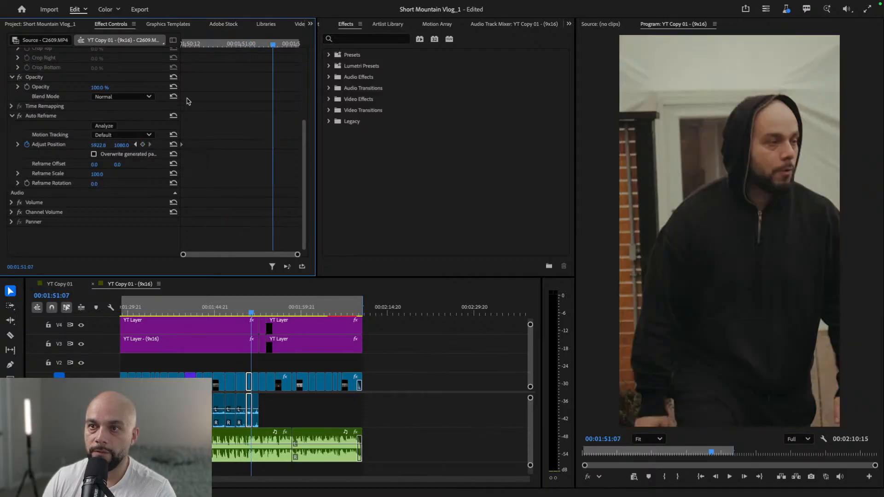
# - Play the deck shots from 00:01:49:08 to 00:01:52:21 to check the corrected framing
pyautogui.moveTo(199, 44); pyautogui.dragTo(155, 46)
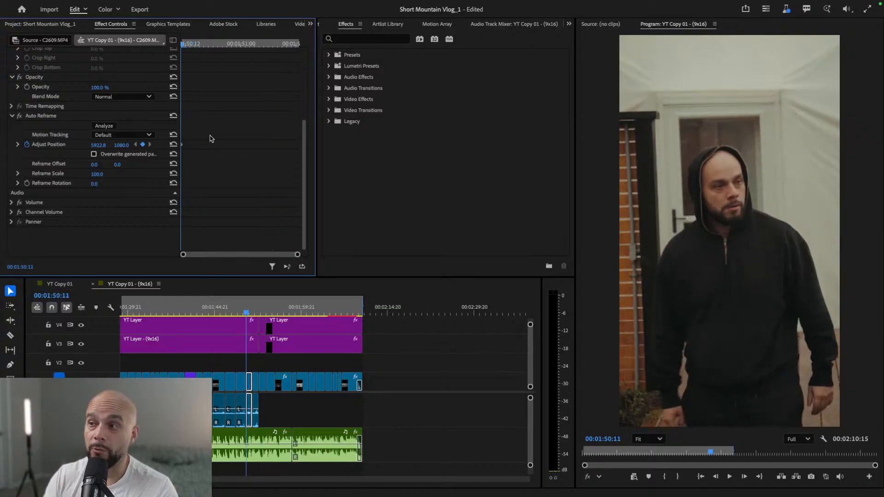
pyautogui.scroll(1, 193, 47)
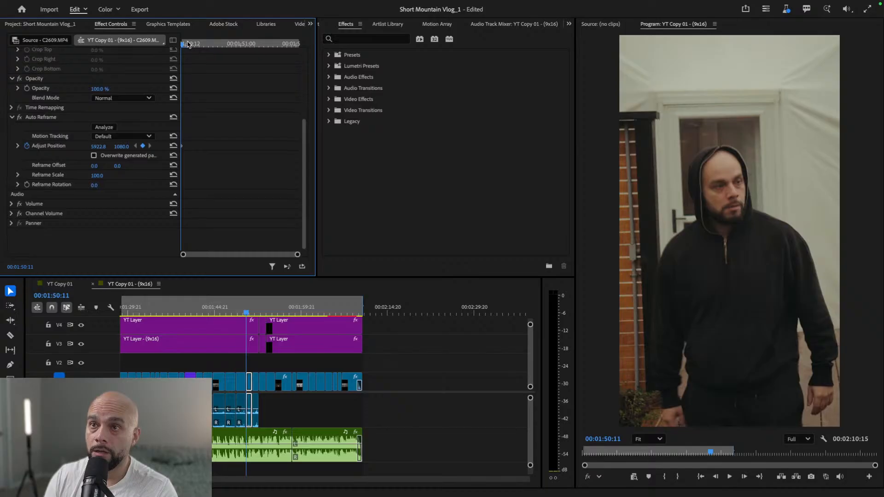
pyautogui.click(248, 315)
pyautogui.moveTo(249, 314); pyautogui.dragTo(240, 315)
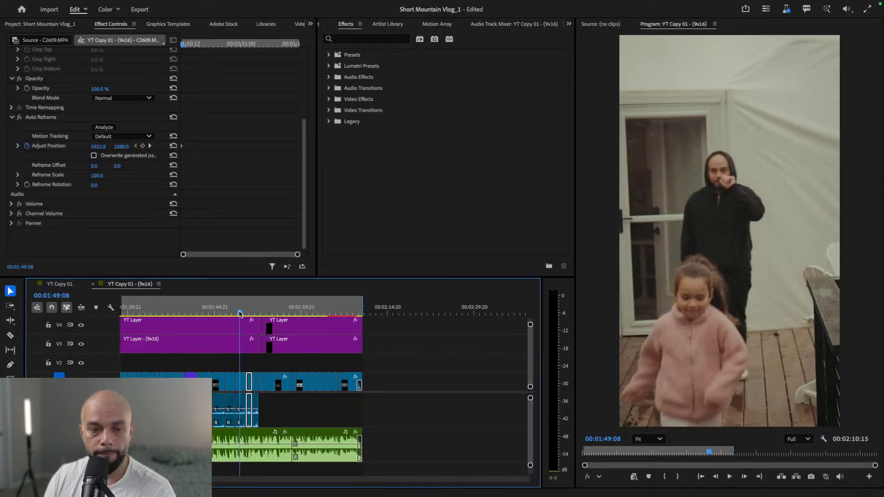
pyautogui.press('space')
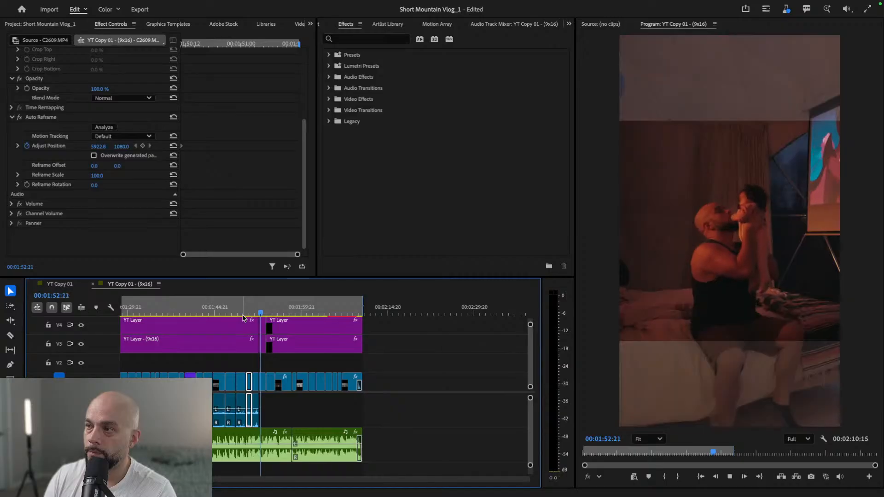
# - Generate Adjust Position keyframes for the deck clip at 00:01:52:01 by switching Overwrite generated path on and back off, with the playhead at 00:01:51:13
pyautogui.click(256, 312)
pyautogui.moveTo(257, 311); pyautogui.dragTo(256, 311)
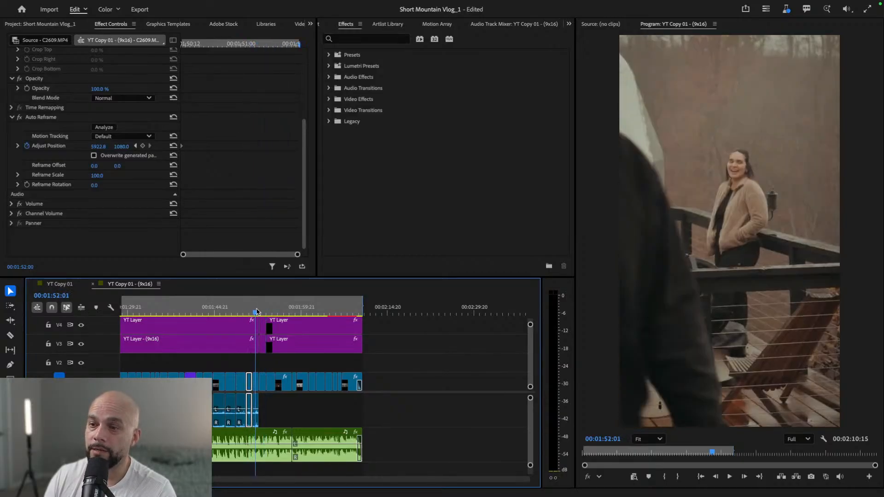
pyautogui.click(261, 382)
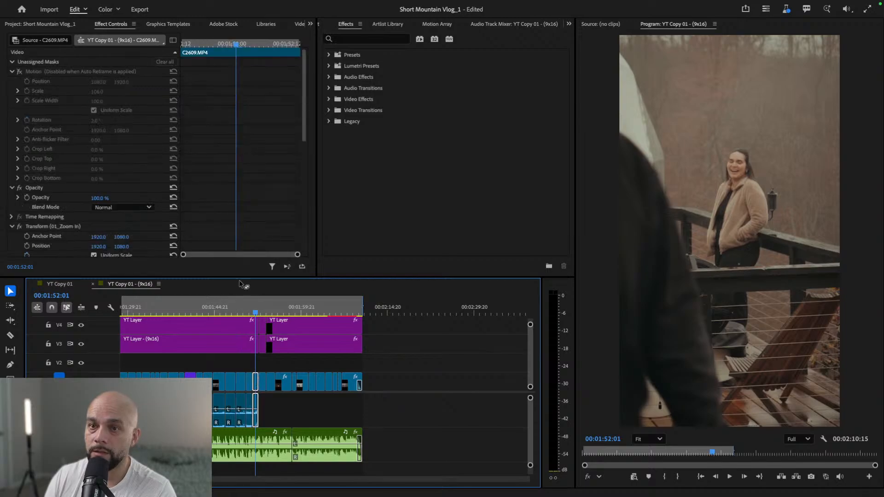
pyautogui.moveTo(301, 85); pyautogui.dragTo(318, 202)
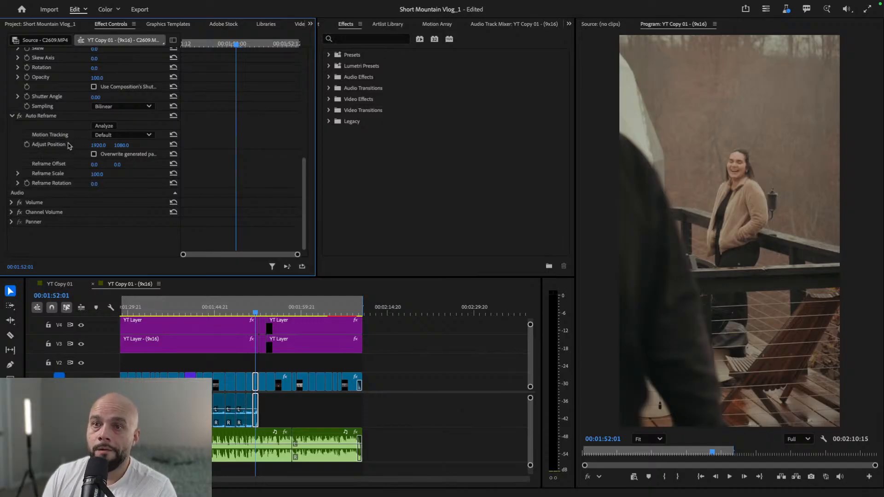
pyautogui.click(94, 154)
pyautogui.moveTo(209, 44); pyautogui.dragTo(177, 46)
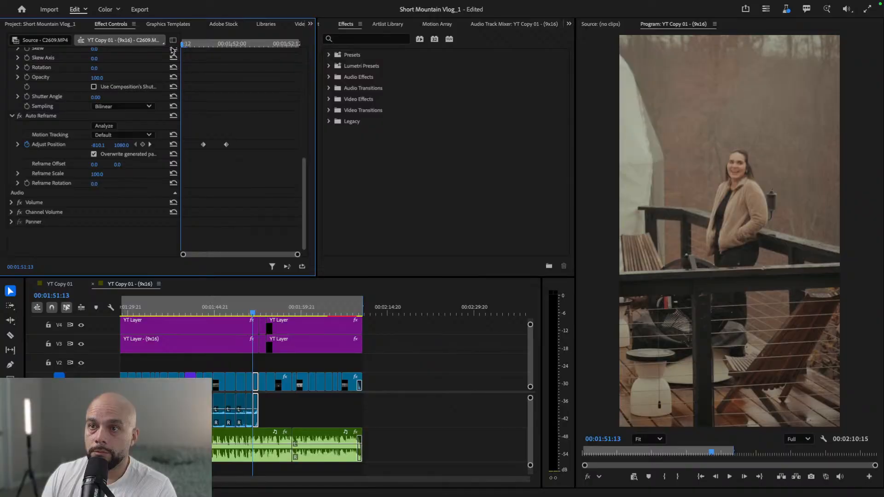
pyautogui.click(94, 154)
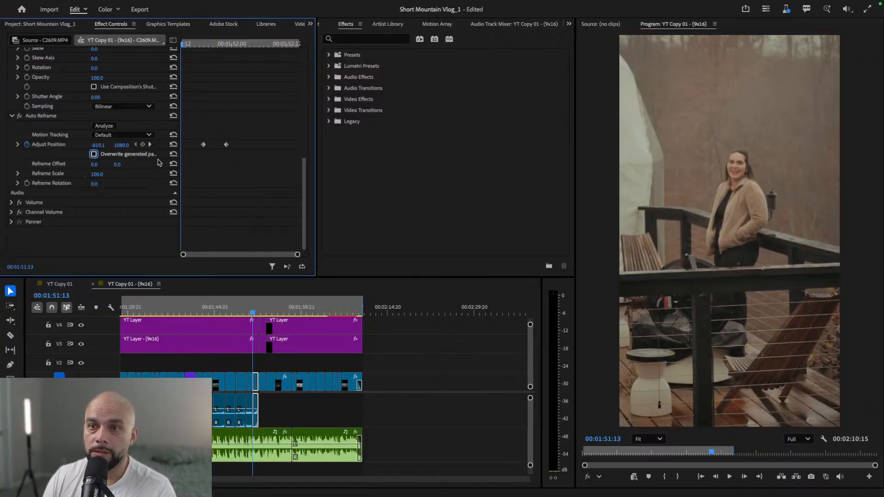
# - Set the clip's horizontal Adjust Position to 4524.9 at 00:01:51:13 and delete its keyframes at 00:01:51:18 and 00:01:51:23
pyautogui.moveTo(97, 146); pyautogui.dragTo(98, 167)
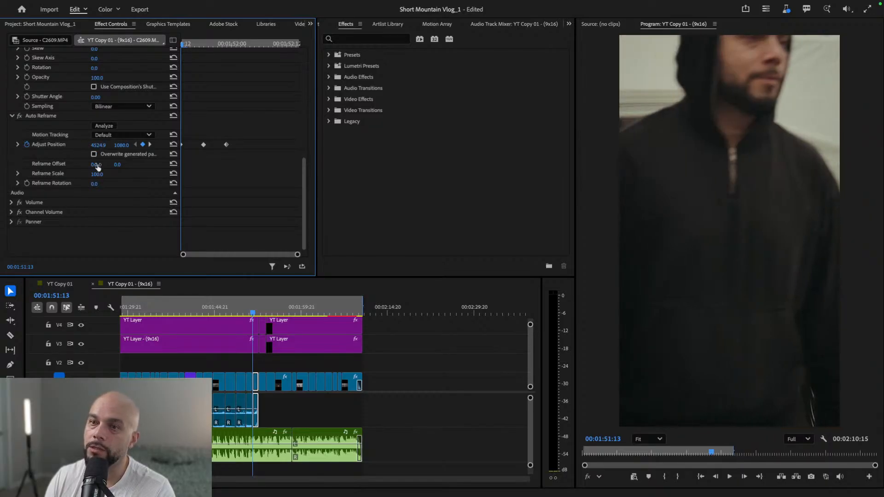
pyautogui.click(150, 145)
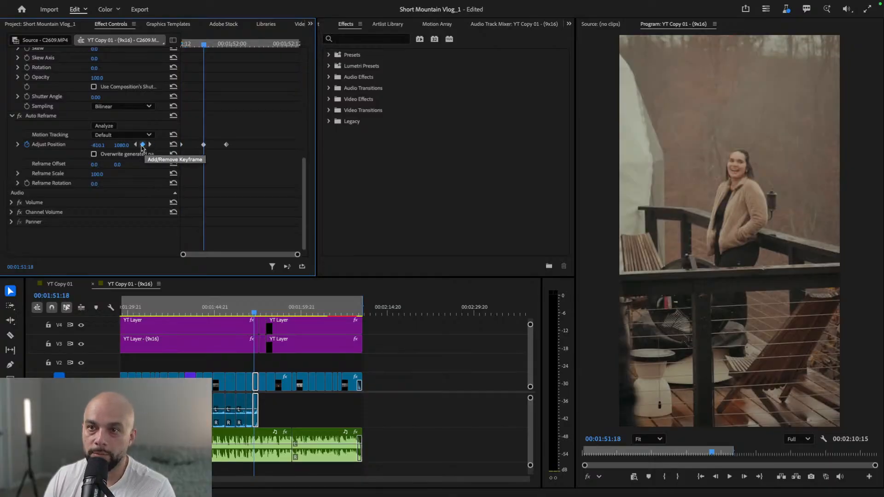
pyautogui.click(151, 145)
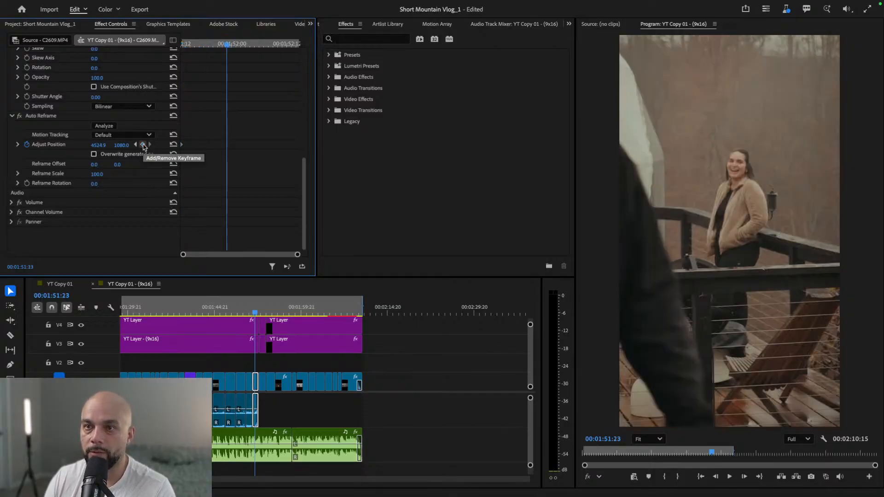
pyautogui.click(136, 144)
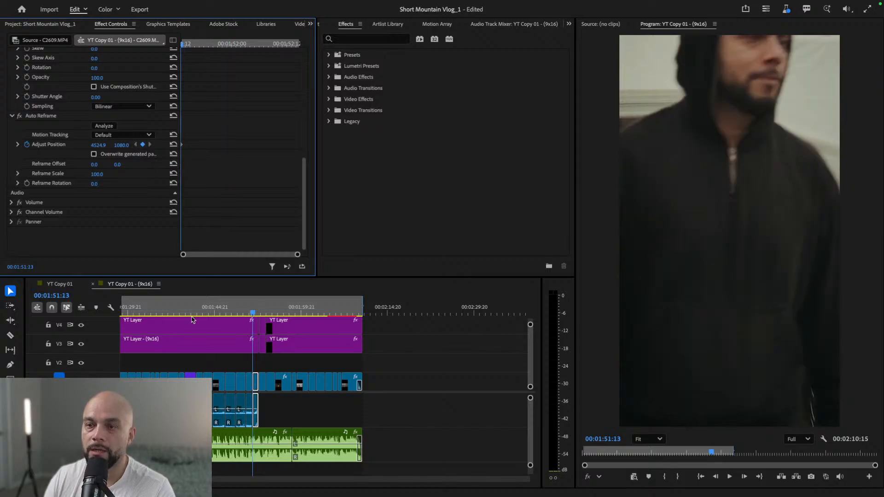
# - Play the adjusted deck clips up to 00:01:53:00 and return to 00:01:50:21 to check the man's framing
pyautogui.click(249, 314)
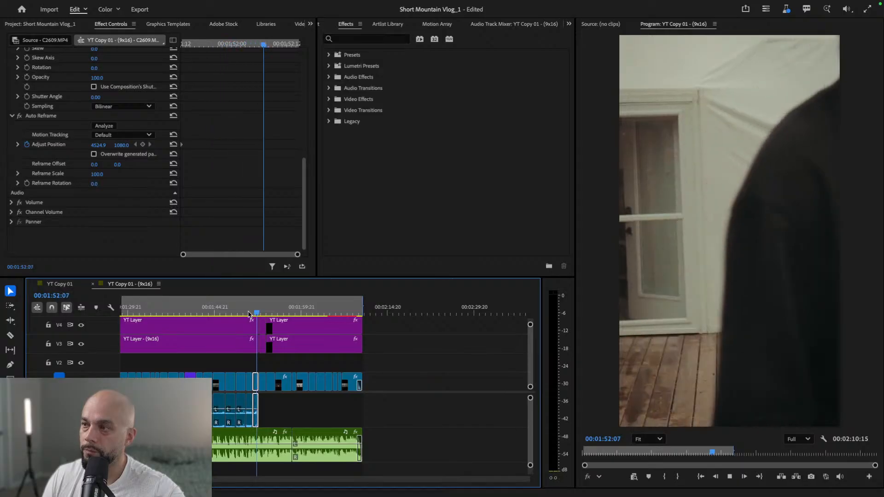
pyautogui.press('space')
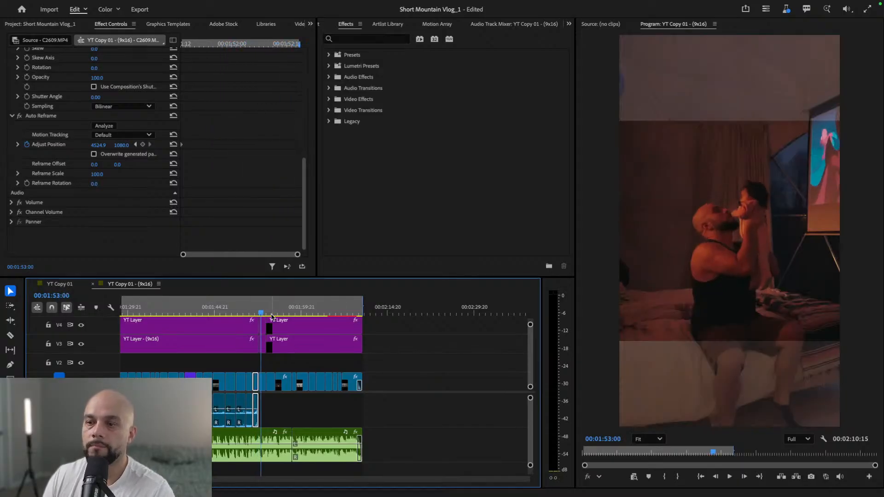
pyautogui.moveTo(261, 315); pyautogui.dragTo(249, 313)
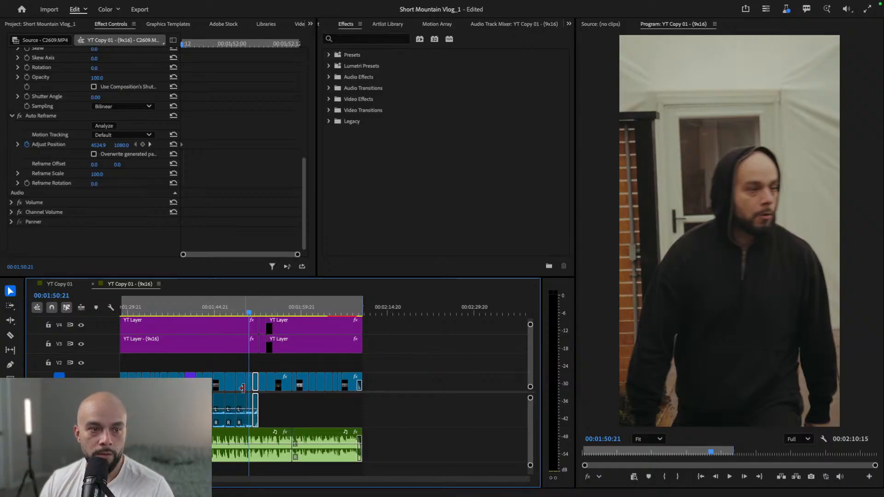
# - Review the framing of earlier shots around 00:00:58:06 and 00:01:08:00, continuing to the kitchen sink shot near 00:01:10:09
pyautogui.hscroll(-6, 243, 398)
pyautogui.scroll(-5, 244, 391)
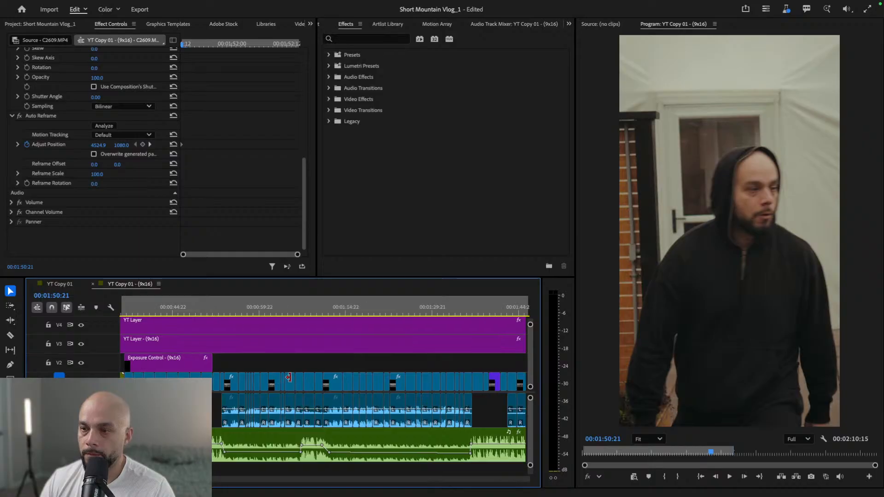
pyautogui.click(192, 311)
pyautogui.press('space')
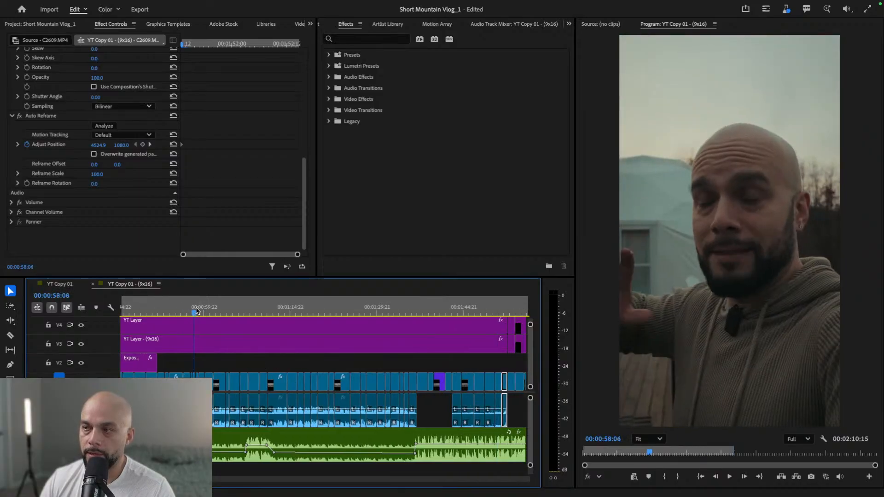
pyautogui.click(167, 310)
pyautogui.moveTo(167, 310); pyautogui.dragTo(250, 307)
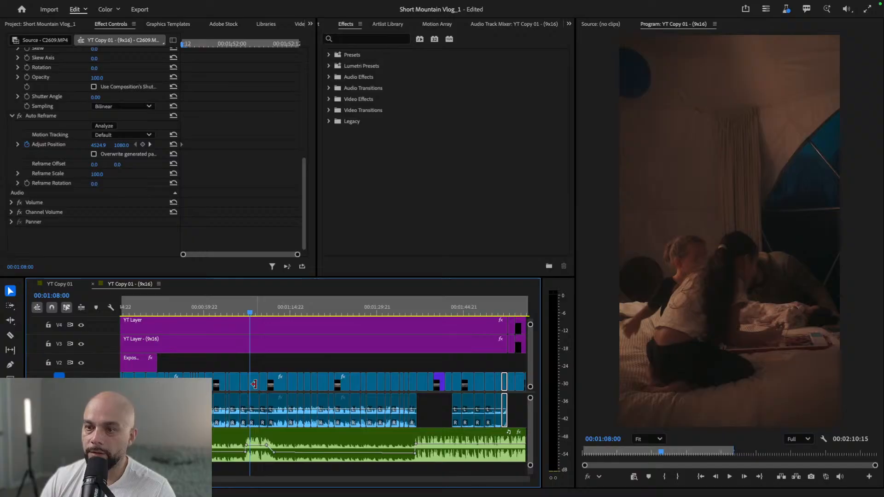
pyautogui.click(257, 385)
pyautogui.click(254, 382)
pyautogui.press('Down')
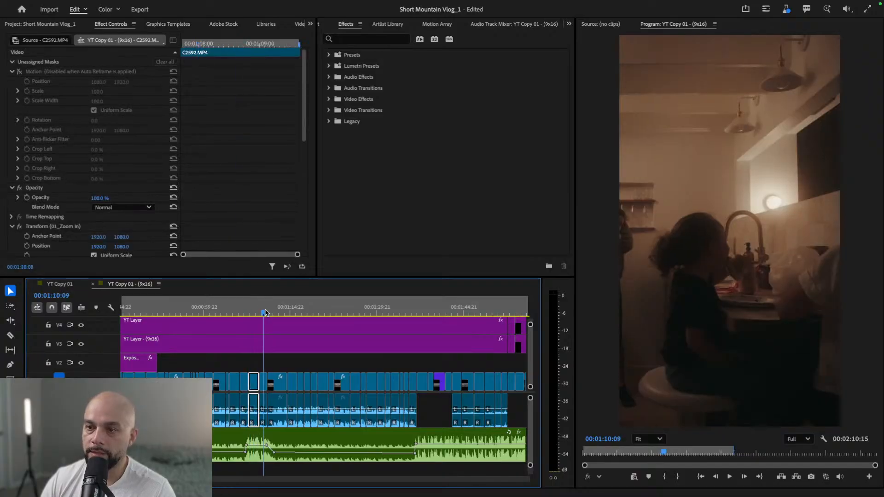
# - Enable overwriting of the generated path for kitchen sink clip C2593.MP4 and go to its first Adjust Position keyframe at 00:01:09:21
pyautogui.click(263, 385)
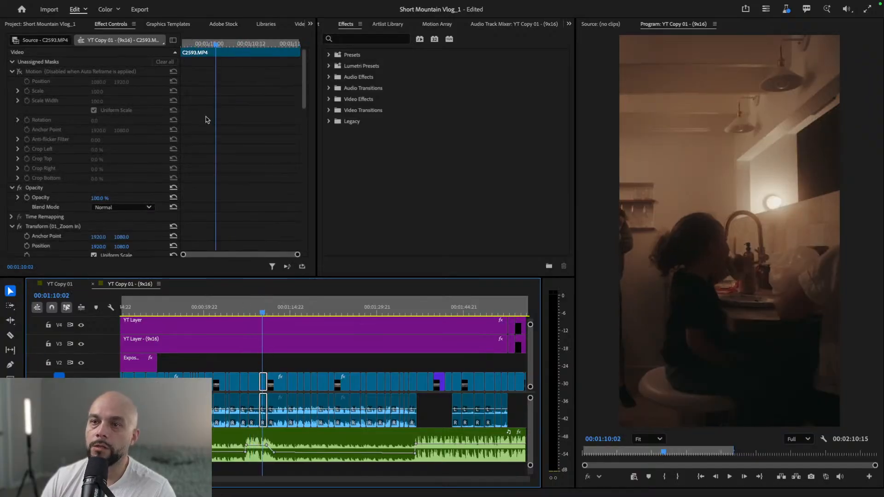
pyautogui.moveTo(215, 44); pyautogui.dragTo(180, 45)
pyautogui.moveTo(300, 74); pyautogui.dragTo(312, 227)
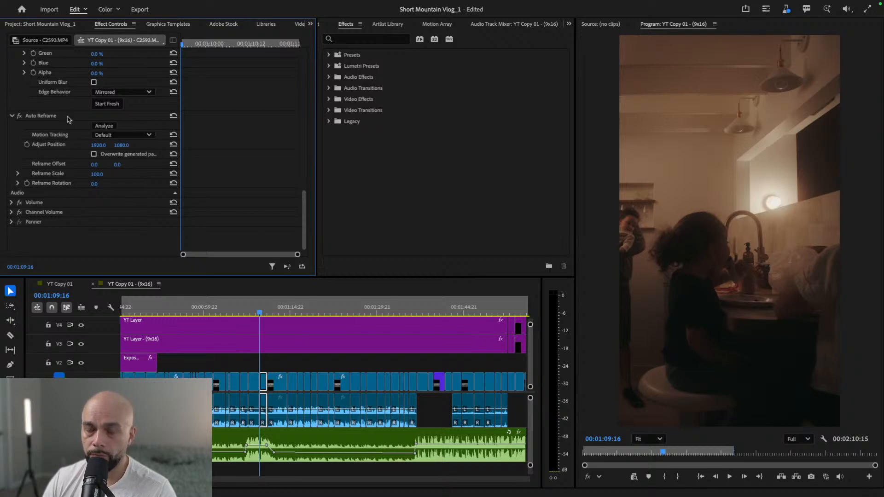
pyautogui.click(94, 154)
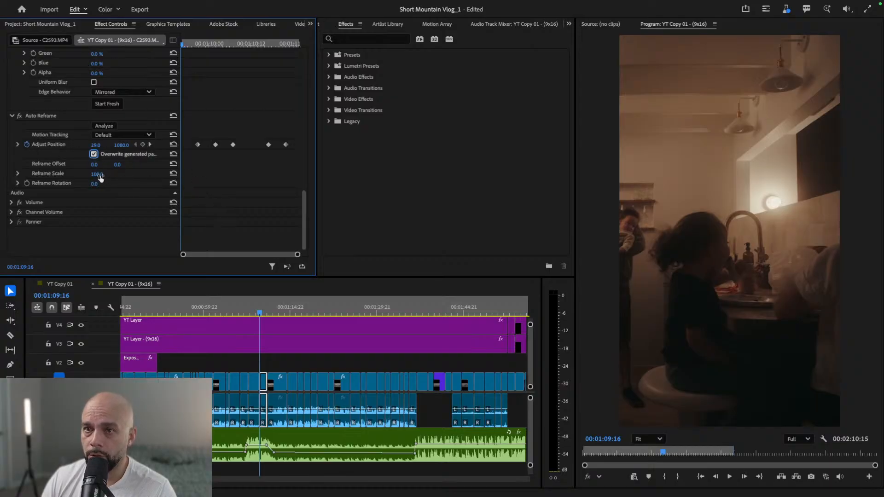
pyautogui.moveTo(181, 99)
pyautogui.mouseDown()
pyautogui.moveTo(233, 99)
pyautogui.moveTo(189, 99)
pyautogui.mouseUp()
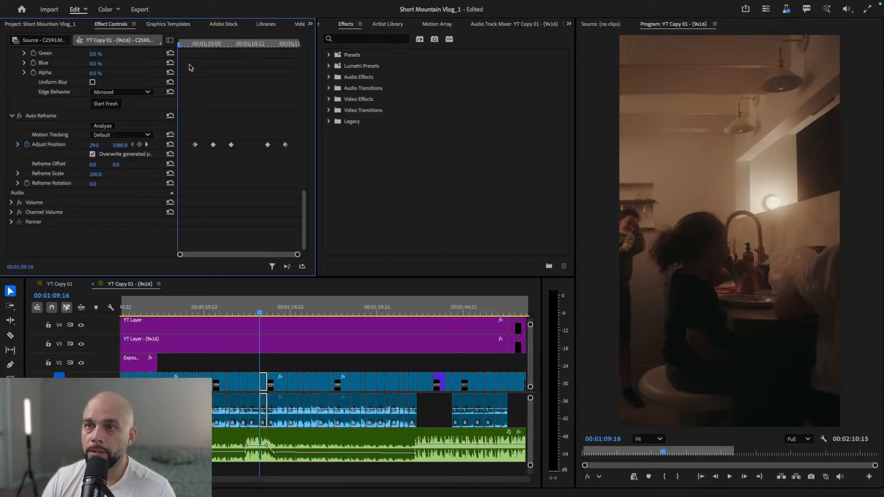
pyautogui.click(146, 145)
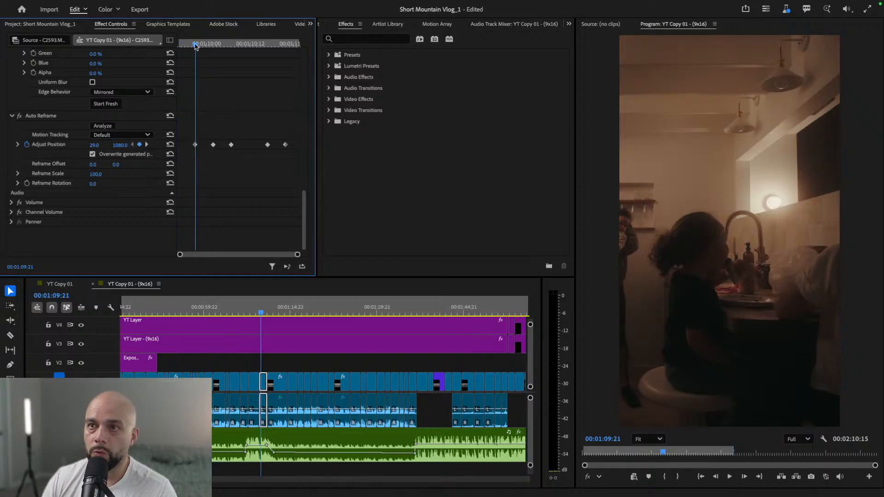
# - Add an Adjust Position keyframe at the clip start 00:01:09:16, disable overwriting of the generated path, and set its horizontal value to 2107.0
pyautogui.moveTo(196, 45); pyautogui.dragTo(169, 46)
pyautogui.press('Left')
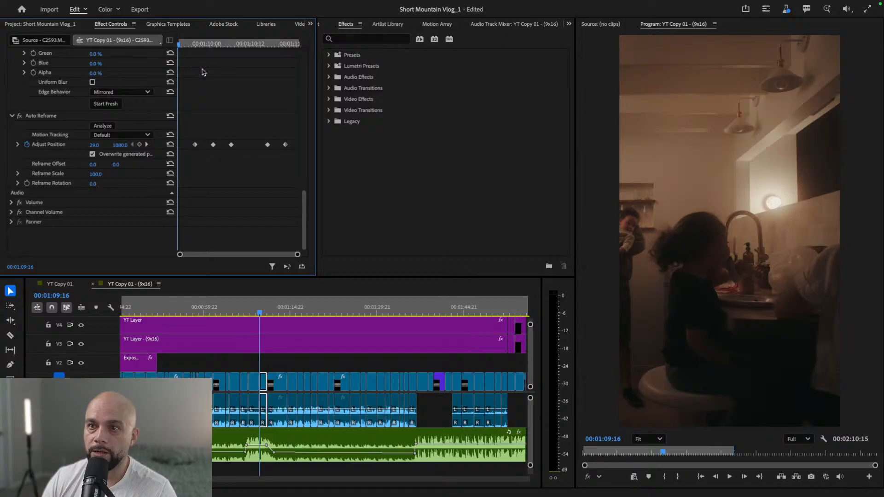
pyautogui.click(139, 144)
pyautogui.click(92, 154)
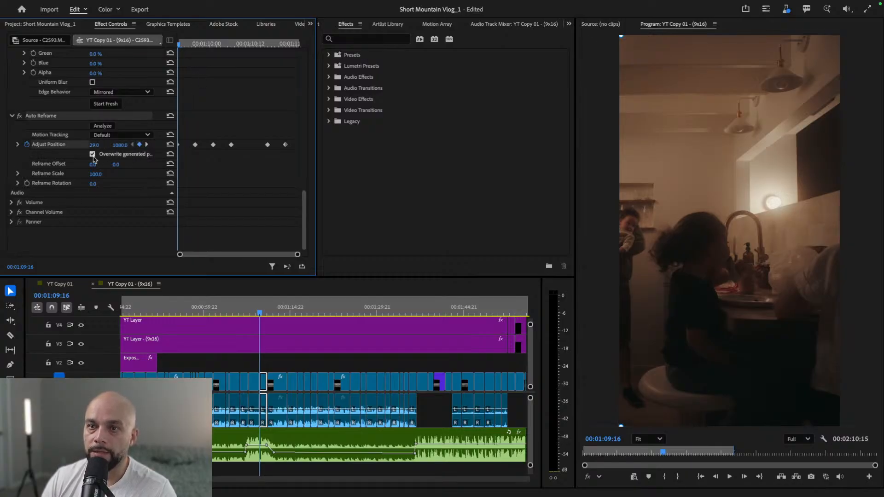
pyautogui.moveTo(95, 148); pyautogui.dragTo(435, 147)
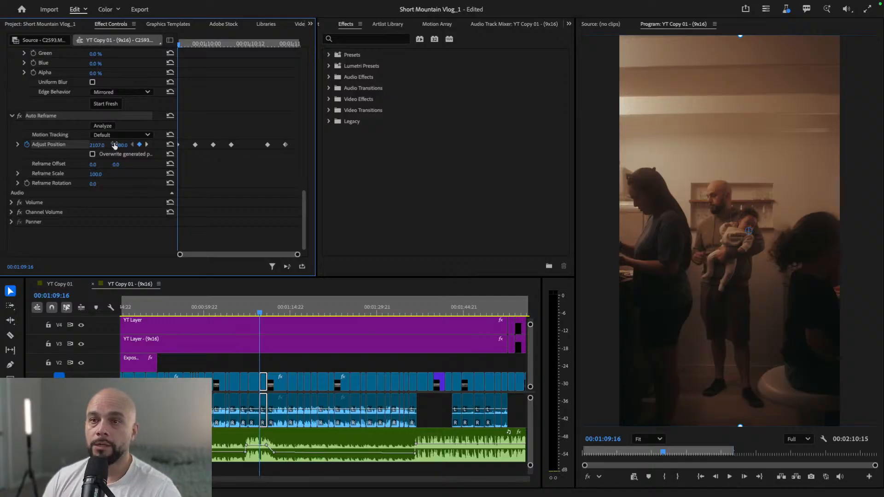
# - Check the next Adjust Position keyframe and play the kitchen sink clip from its start twice to review the reframing move
pyautogui.click(147, 144)
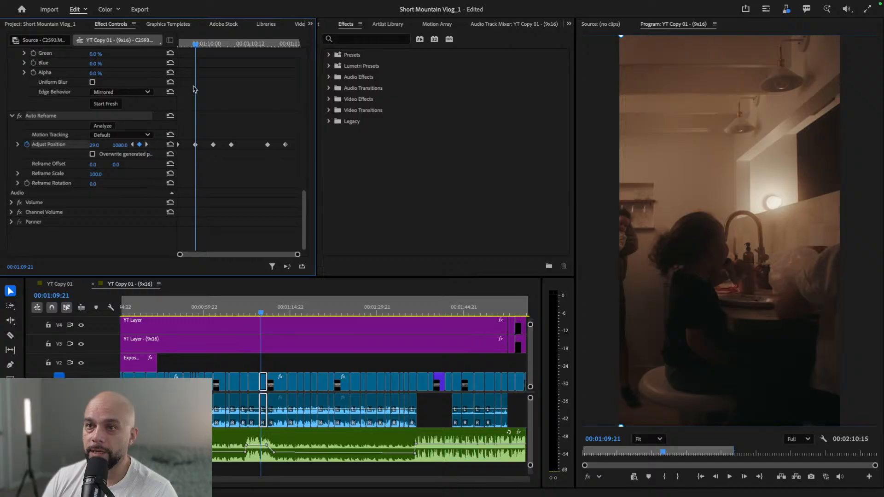
pyautogui.moveTo(199, 44); pyautogui.dragTo(167, 48)
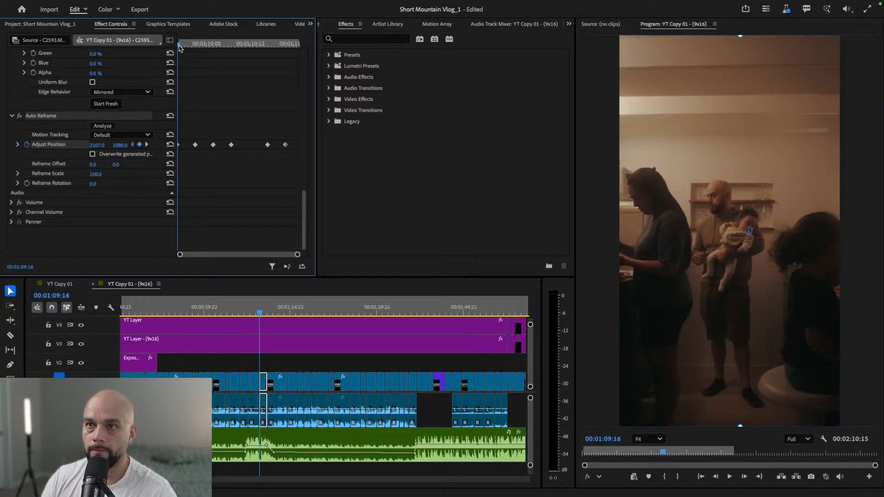
pyautogui.press('space')
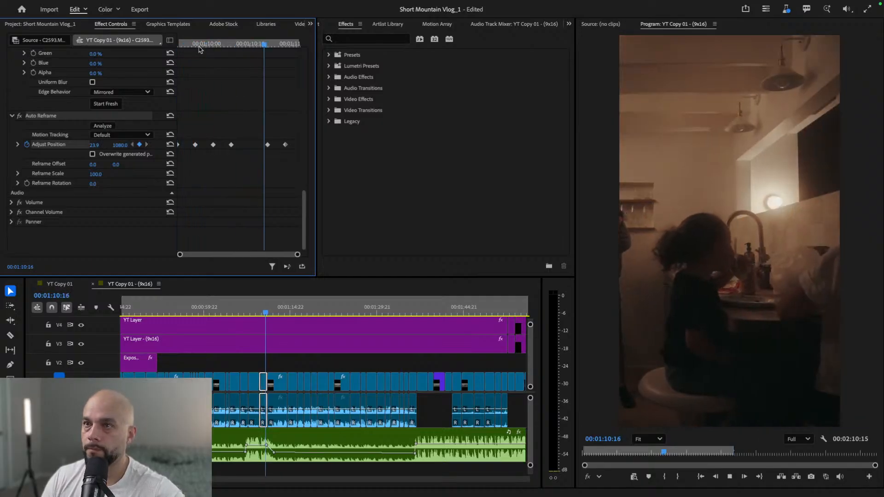
pyautogui.moveTo(202, 45); pyautogui.dragTo(160, 42)
pyautogui.press('space')
pyautogui.press('space')
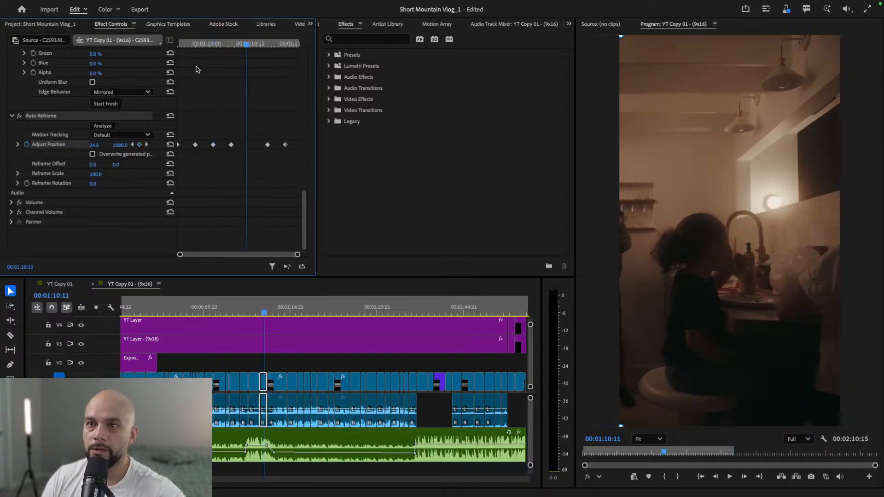
# - Delete the clip's Adjust Position keyframes at 00:01:09:21, 00:01:10:02, 00:01:10:07 and the remaining one before the last, keeping only the first and last
pyautogui.click(196, 144)
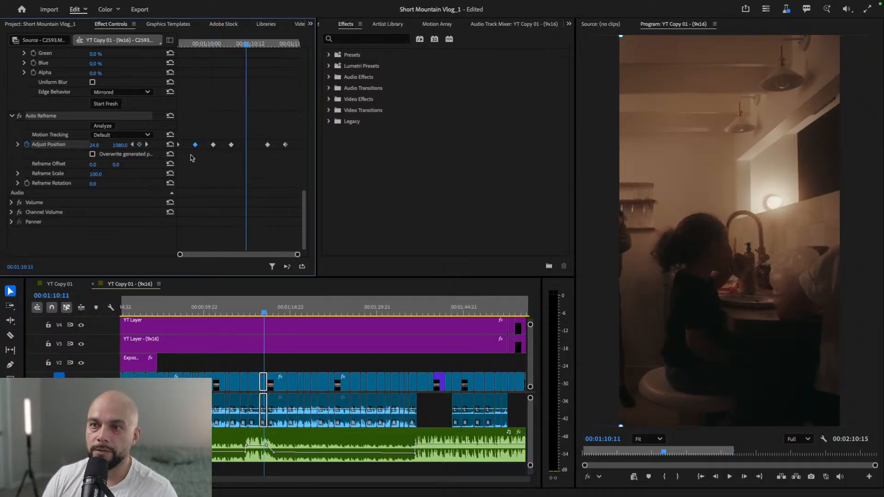
pyautogui.click(120, 144)
pyautogui.moveTo(177, 116); pyautogui.dragTo(182, 137)
pyautogui.click(136, 145)
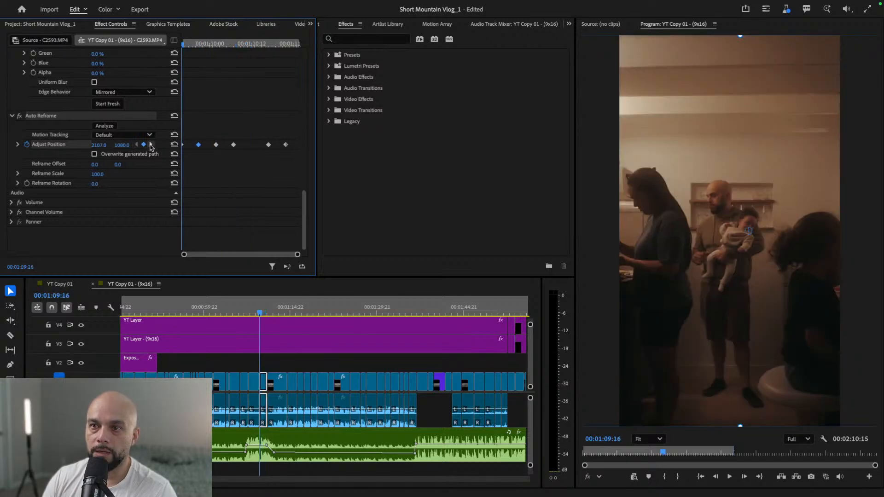
pyautogui.click(151, 146)
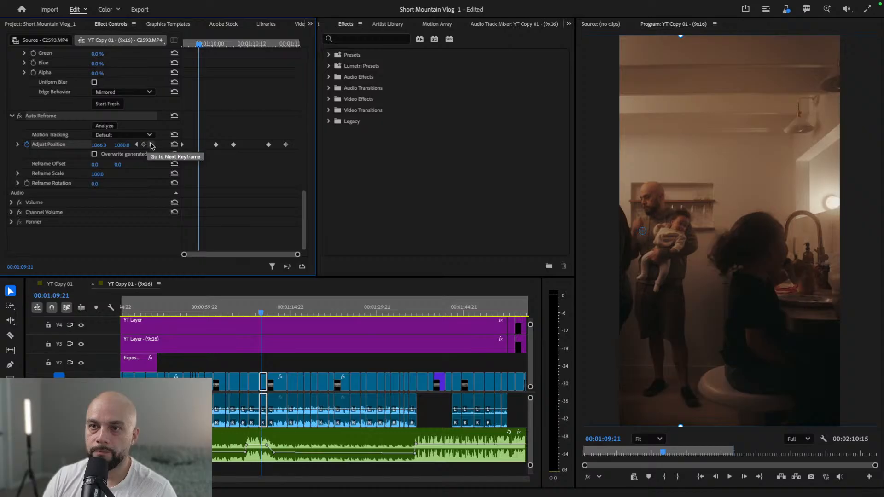
pyautogui.click(151, 145)
pyautogui.click(144, 145)
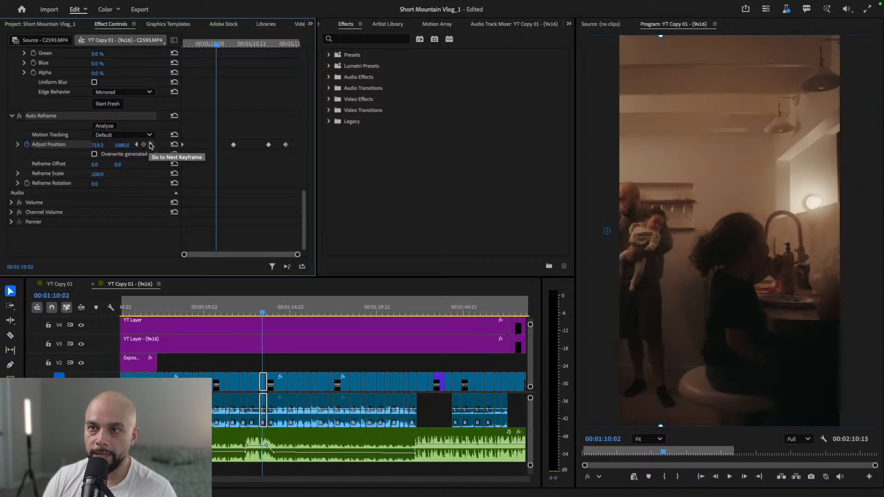
pyautogui.click(151, 145)
pyautogui.click(144, 145)
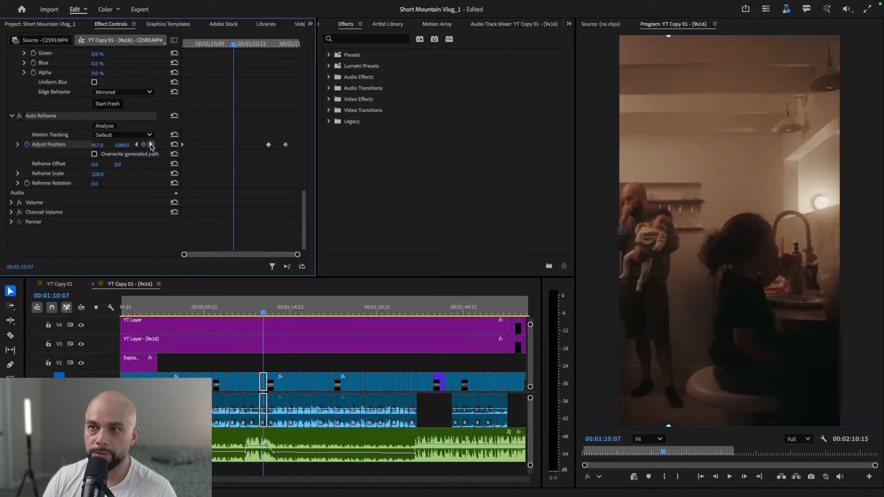
pyautogui.click(151, 145)
pyautogui.click(144, 145)
pyautogui.click(151, 144)
pyautogui.click(144, 146)
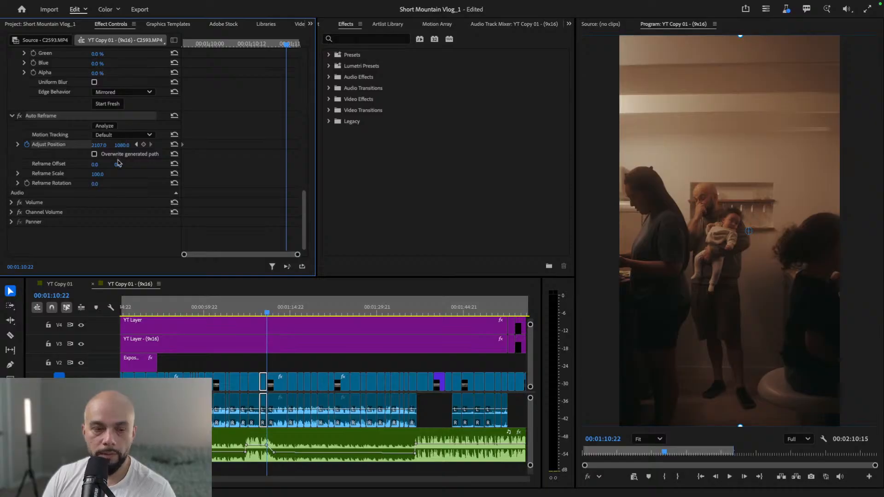
pyautogui.hotkey('ctrl', 'z')
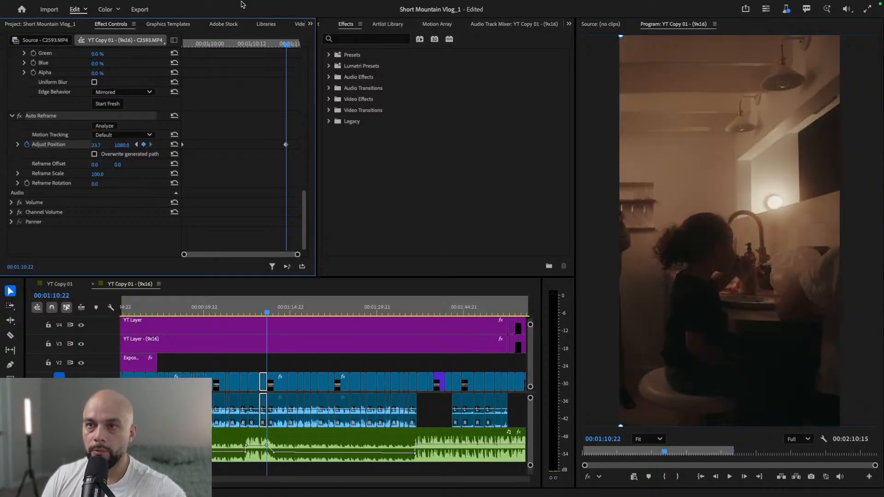
# - Play the kitchen sink clip from 00:01:09:16 into the next shot to check the two-keyframe move, and return to the clip start
pyautogui.click(136, 145)
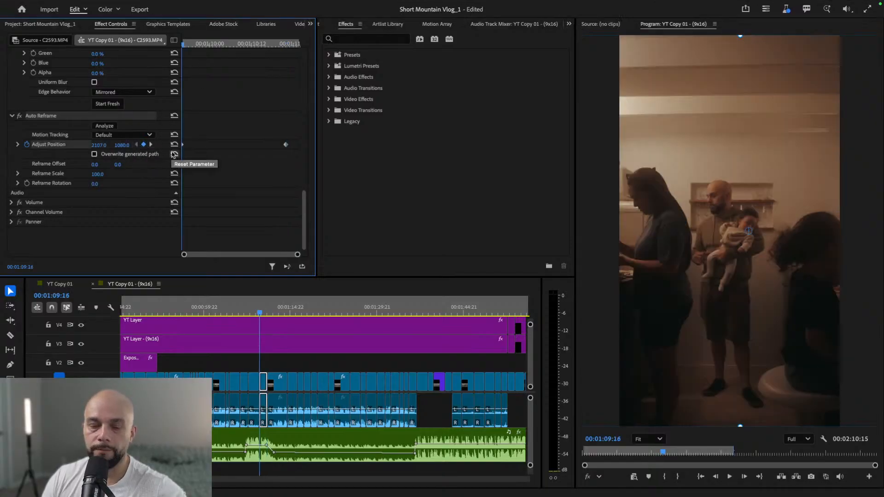
pyautogui.press('space')
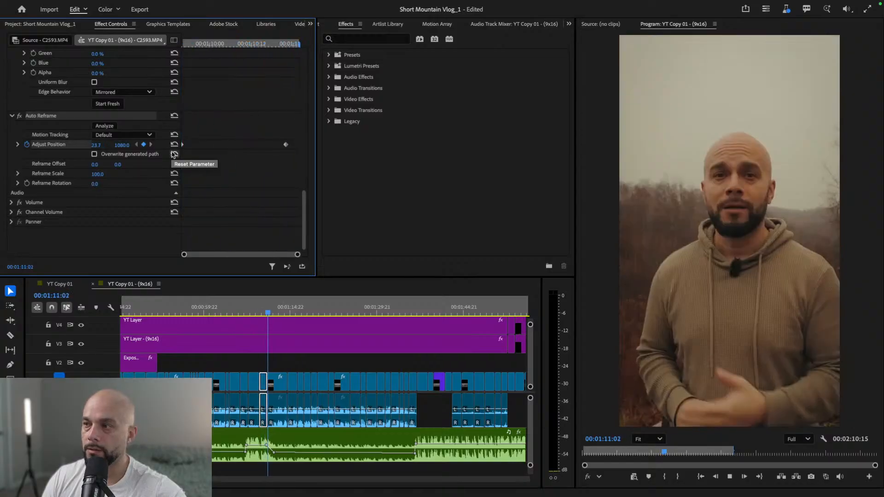
pyautogui.press('space')
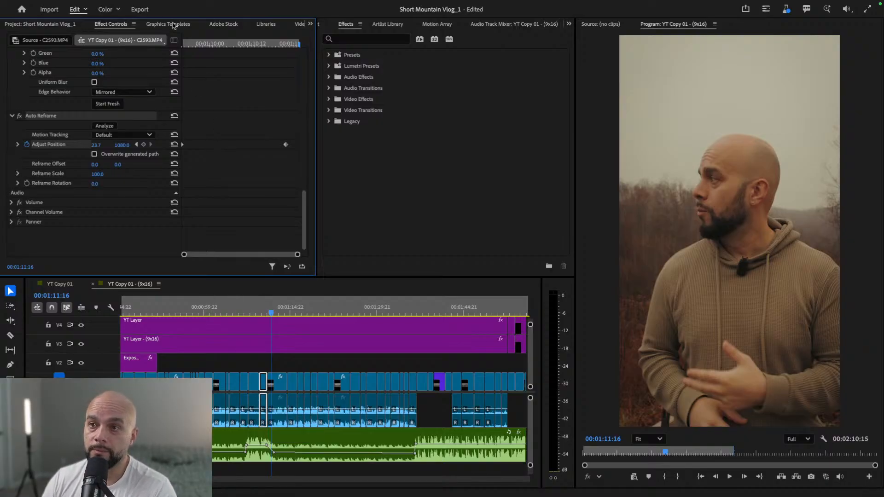
pyautogui.moveTo(196, 46); pyautogui.dragTo(180, 44)
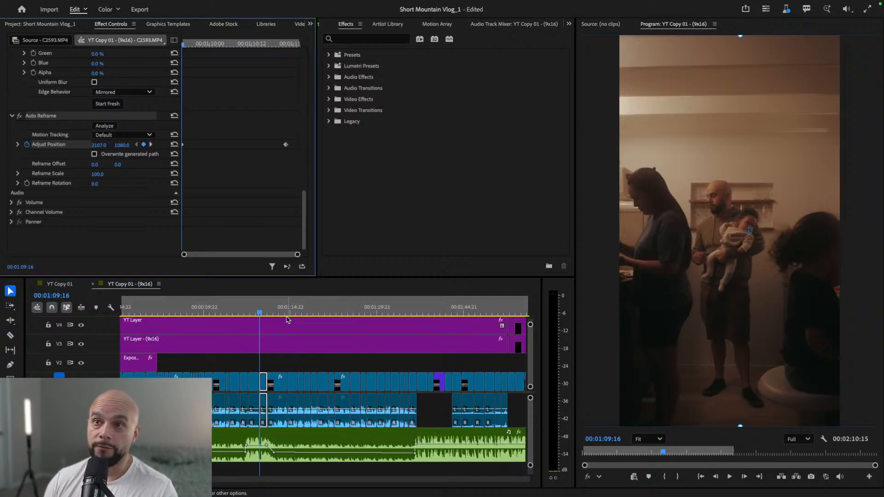
pyautogui.click(155, 5)
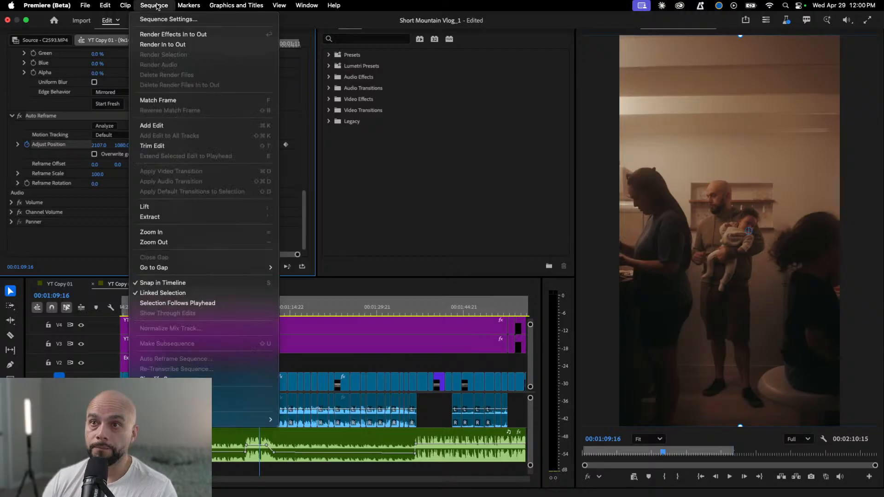
pyautogui.click(333, 302)
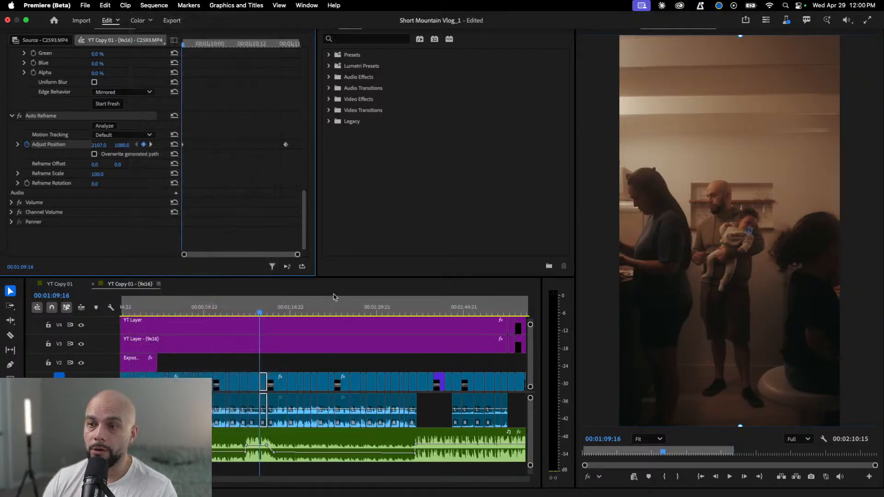
pyautogui.click(155, 5)
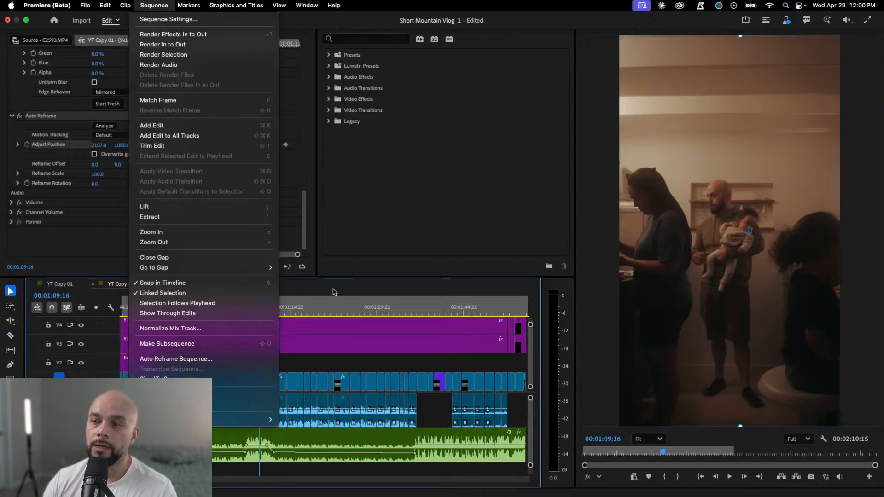
pyautogui.click(334, 292)
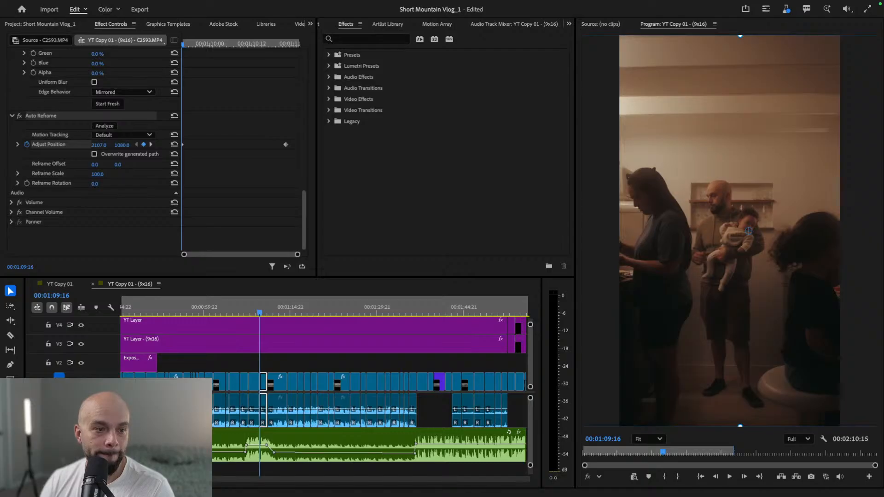
# - Play the sequence from the family bed shot to the foggy mountain shot at 00:01:40:23 to review the vertical framing
pyautogui.moveTo(258, 312); pyautogui.dragTo(418, 323)
pyautogui.press('space')
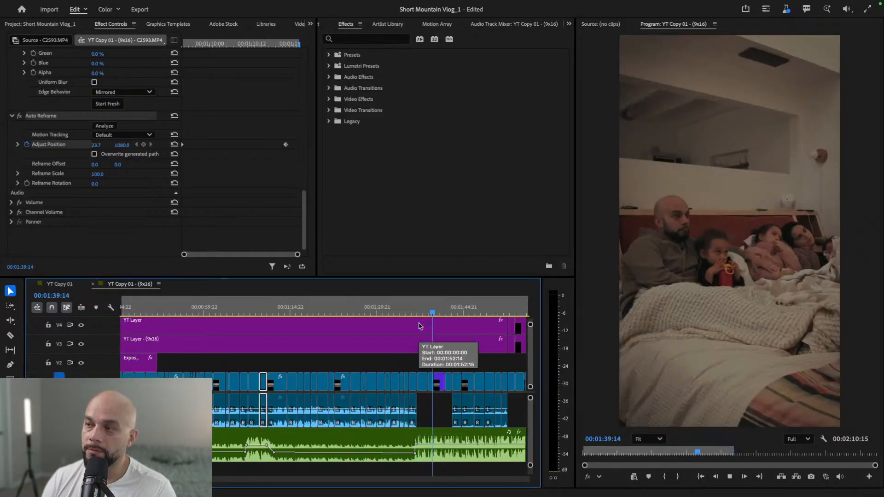
pyautogui.press('space')
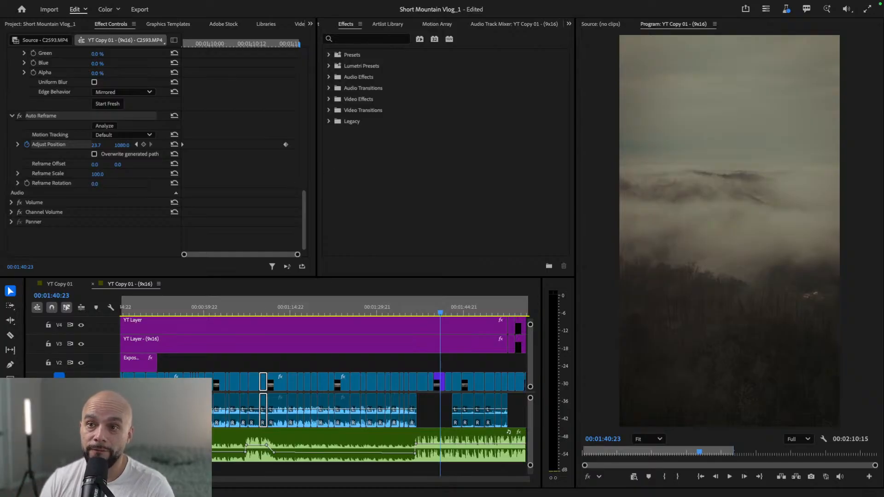
pyautogui.click(150, 136)
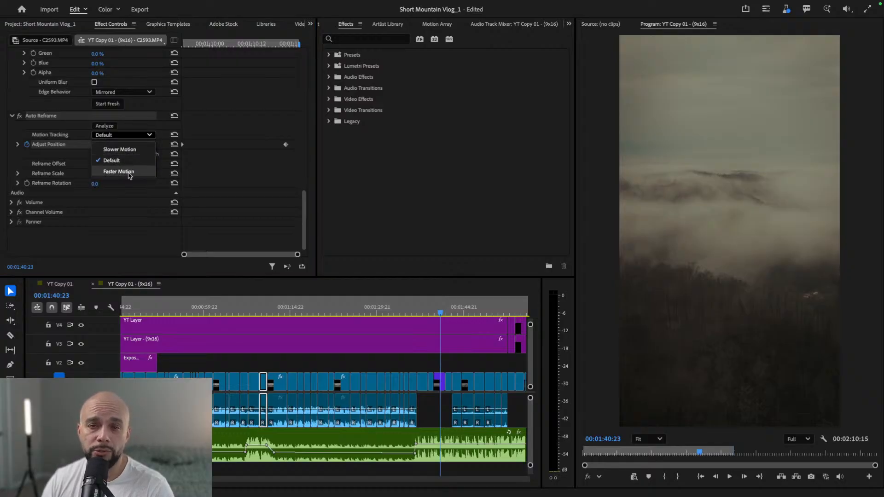
pyautogui.click(132, 248)
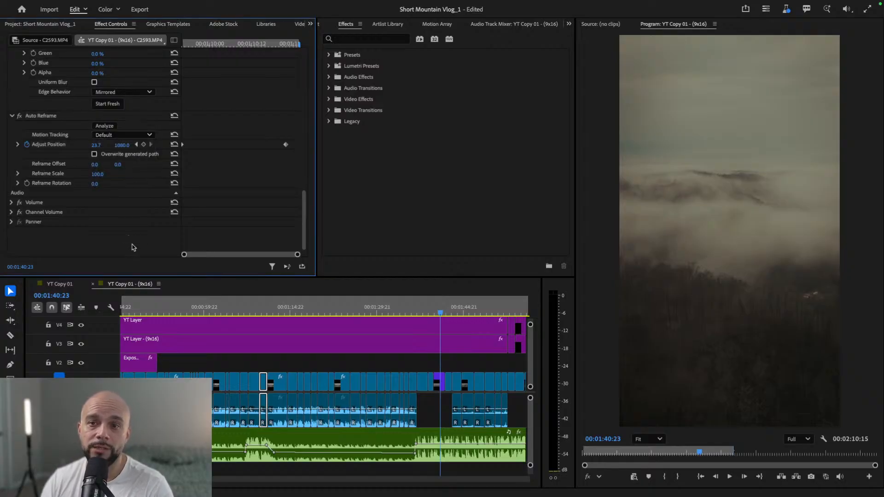